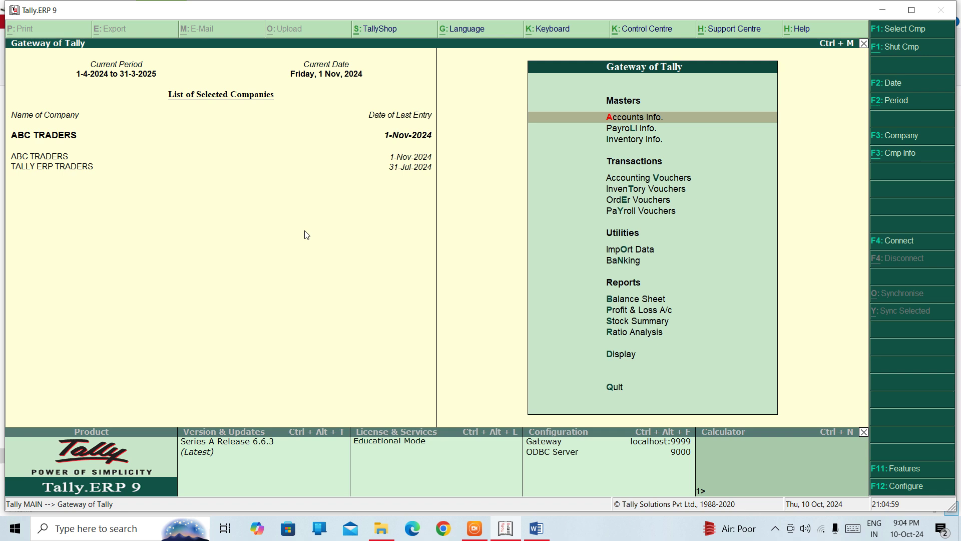
Open the Stock Summary report for ABC TRADERS
key("Down")
key("Down")
key("Down")
key("Down")
key("Down")
key("Down")
key("Down")
key("Down")
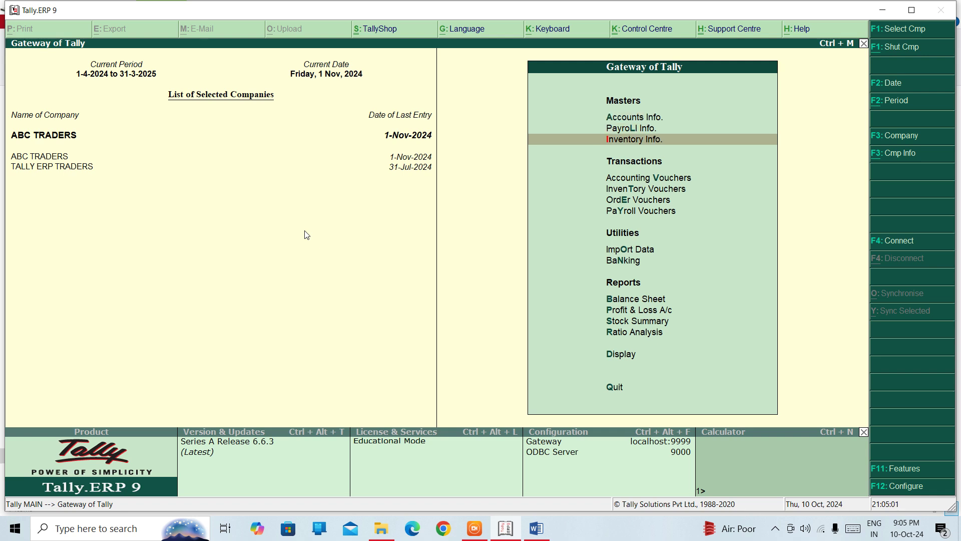
key("Down")
key("Down")
key("Down")
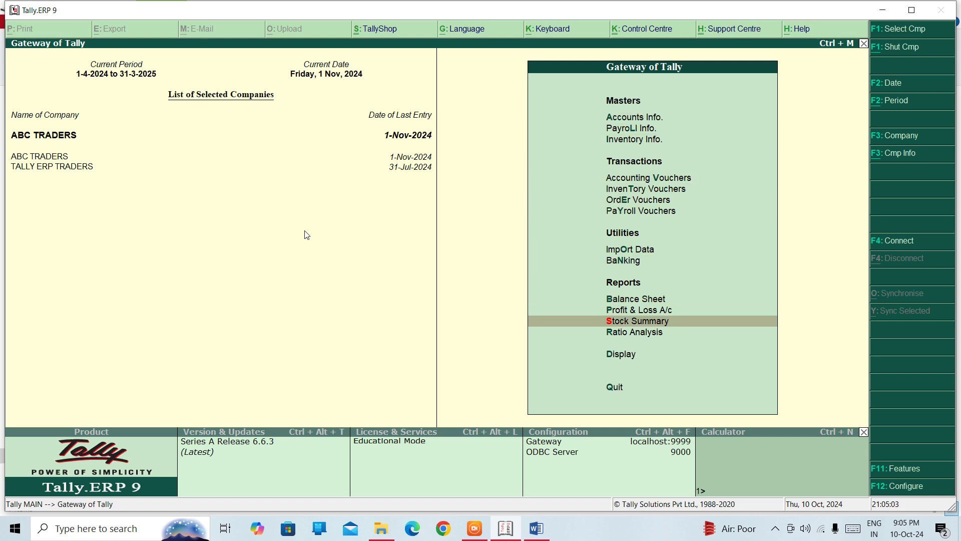
key("Return")
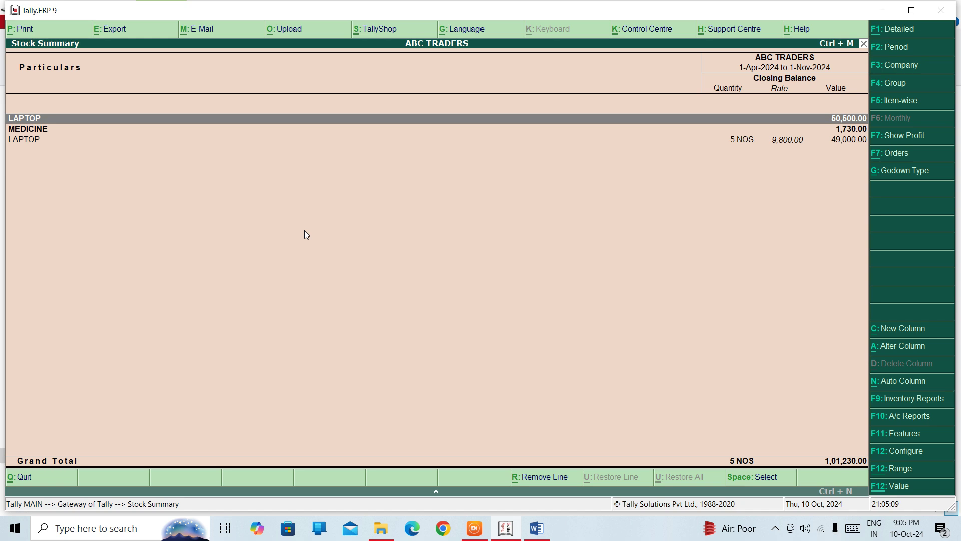
key("Down")
key("Up")
key("F2")
key("Return")
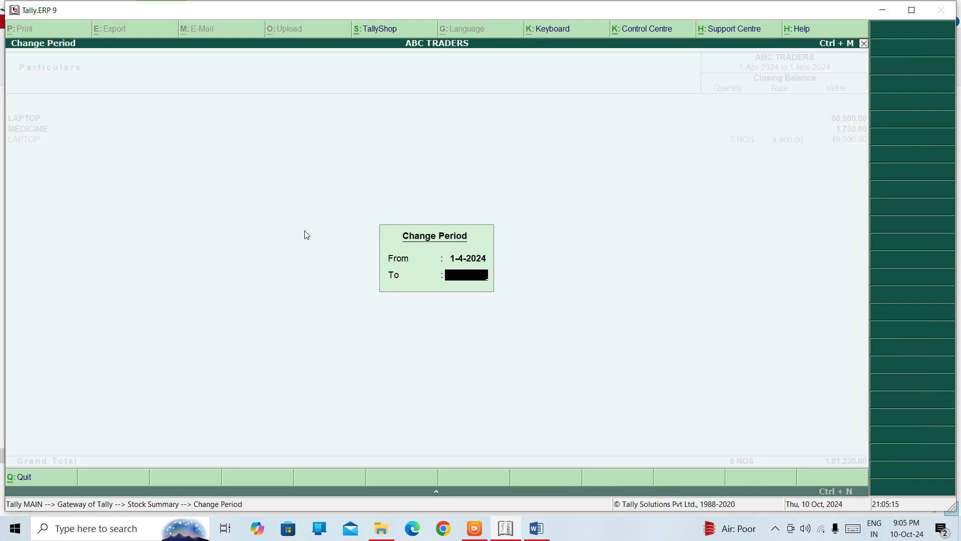
key("Return")
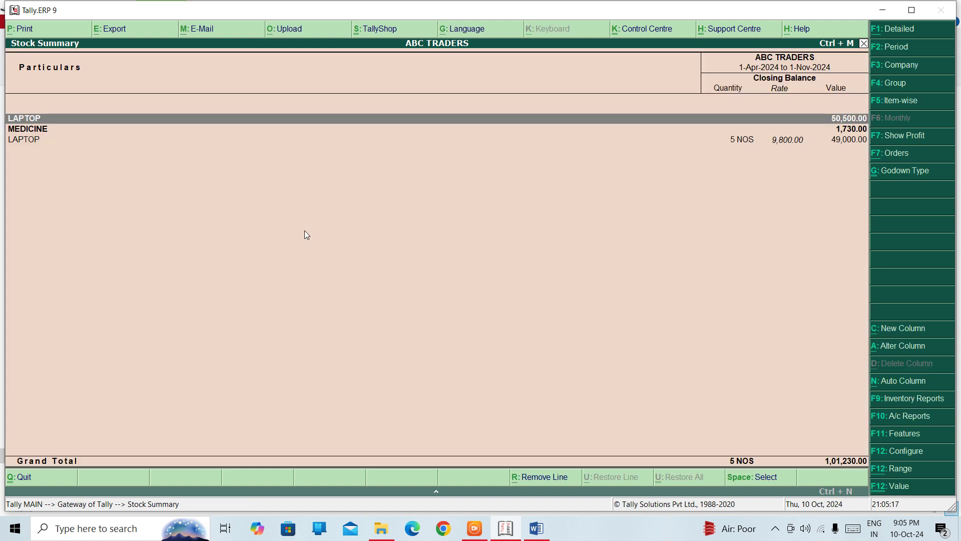
key("F2")
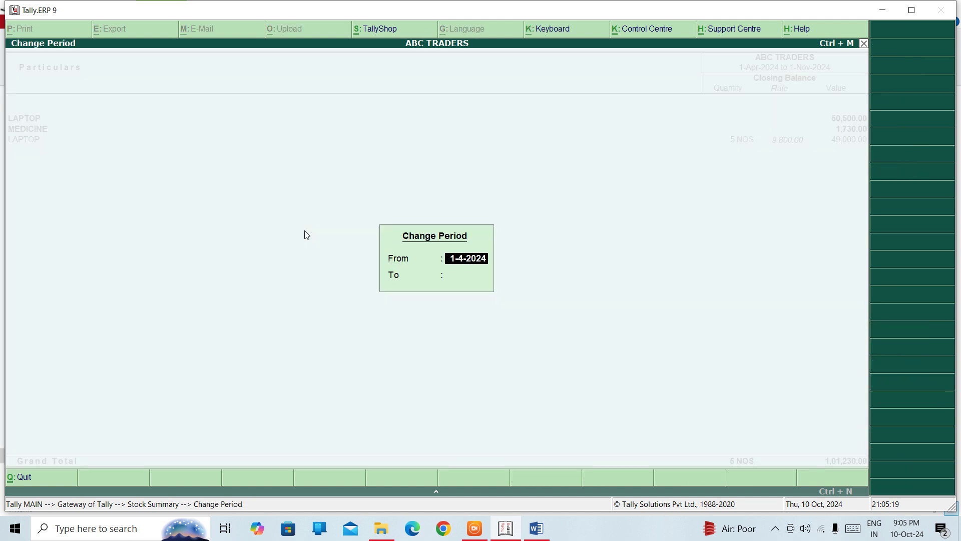
key("BackSpace")
key("Escape")
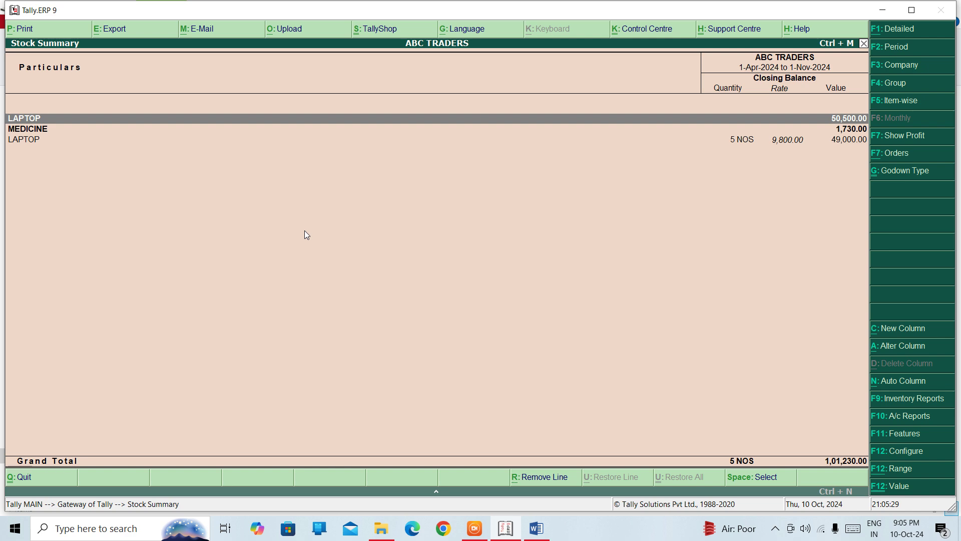
Expand the stock summary to its detailed item-level view and return to the Gateway of Tally
key("alt+F1")
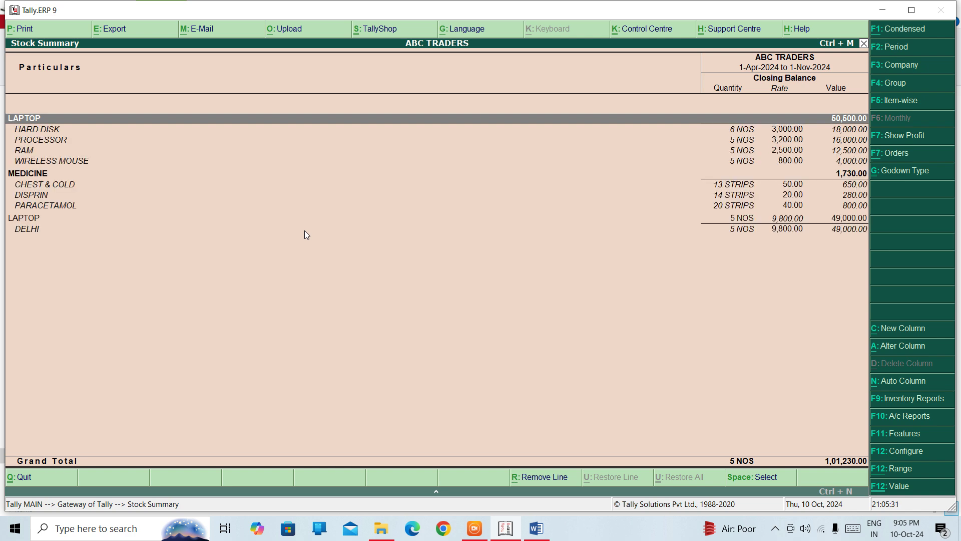
key("Escape")
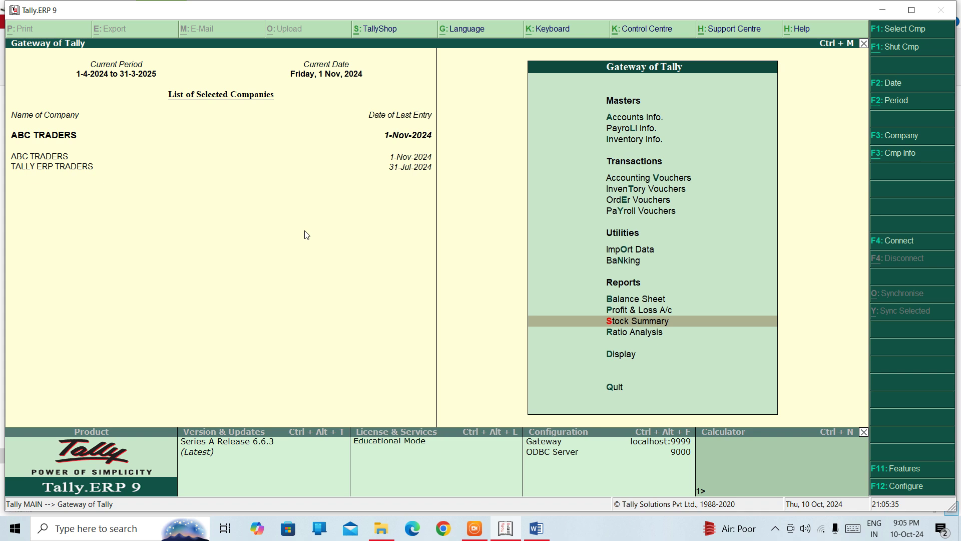
key("Down")
key("Down")
key("Down")
key("Down")
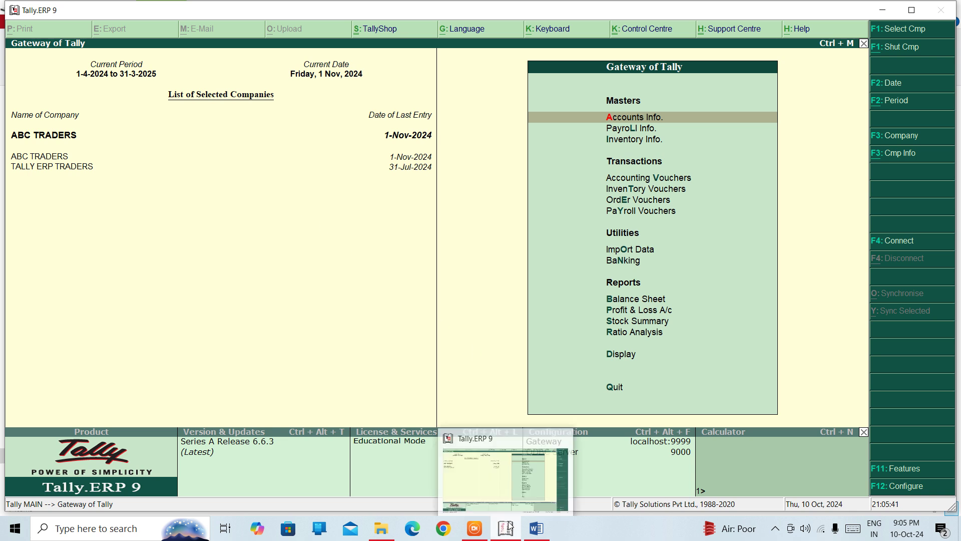
Switch to the Word notes and complete the stock item summary definition with "TO TRACK AND MANAGE INVENTORY EFFICIENTLY."
left_click(536, 528)
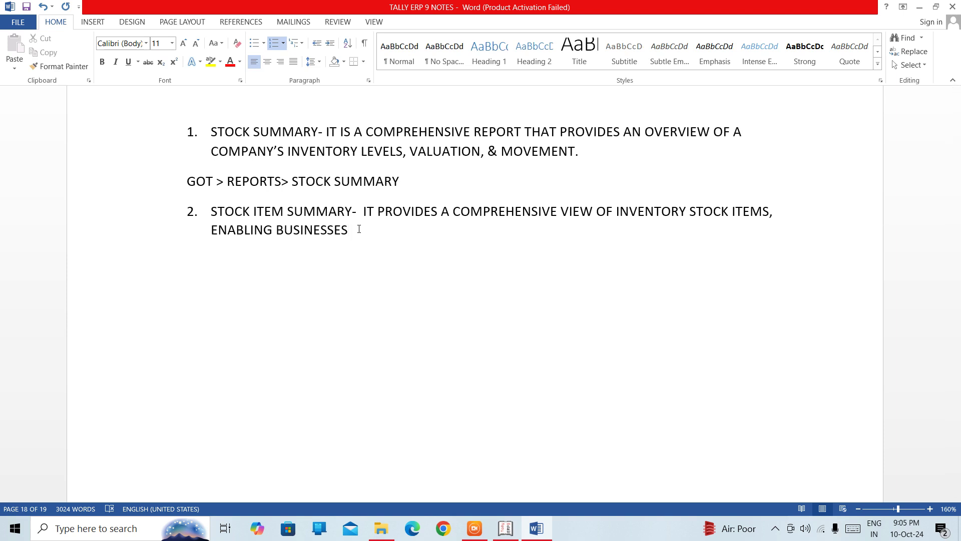
type("TO TRACK AND MANA")
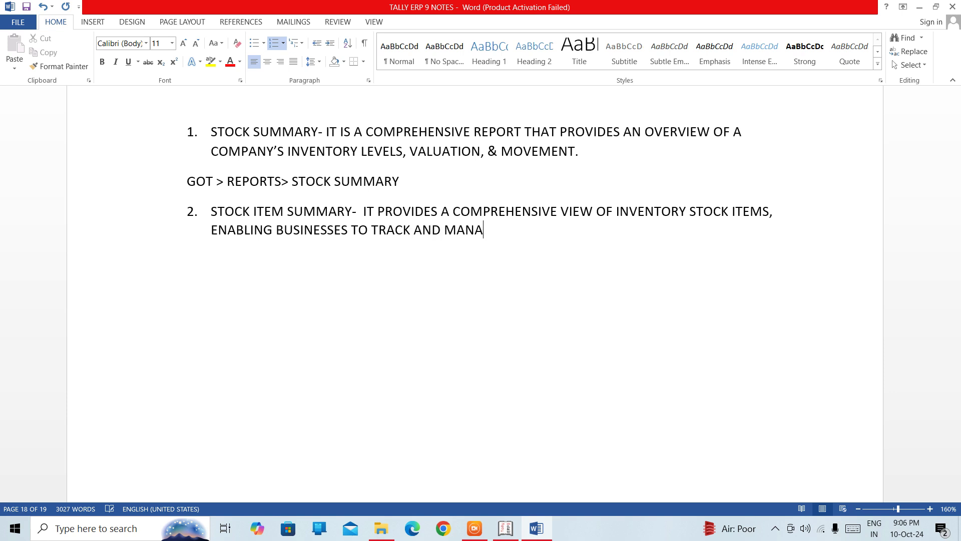
type("GE INVENTORY")
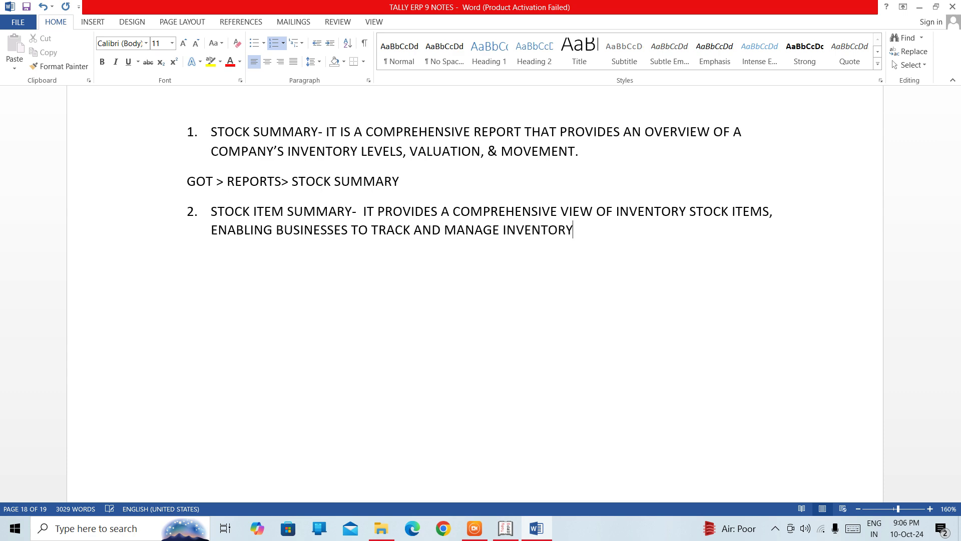
type(" EFFICIENTLY.")
Switch back to Tally.ERP 9 and open the Display reports
left_click(514, 535)
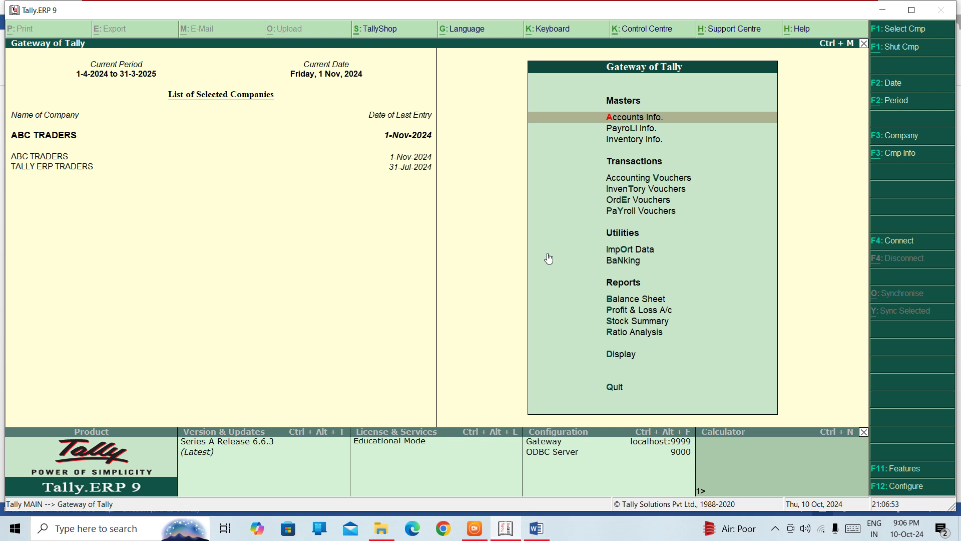
key("Down")
key("Down")
key("Down")
key("Down")
key("Down")
key("Down")
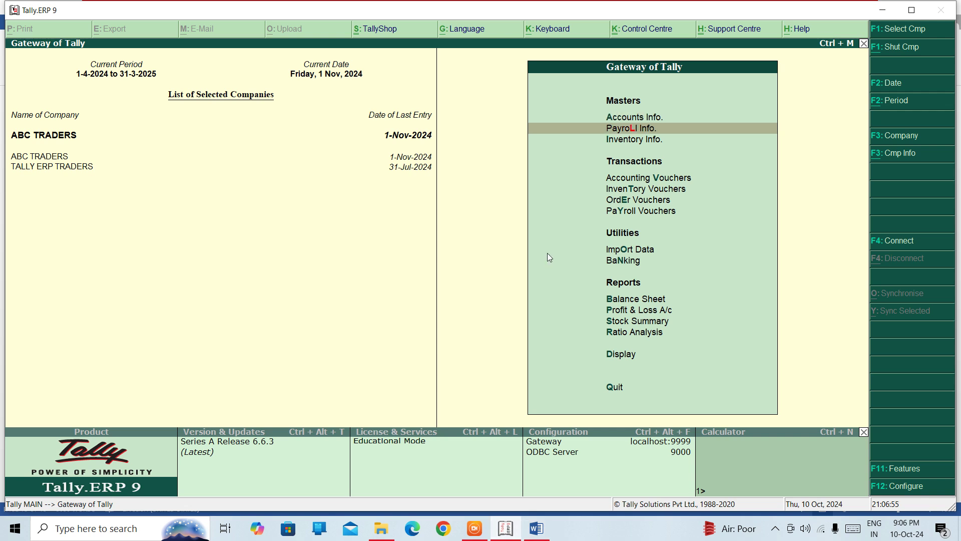
key("Down")
key("Down")
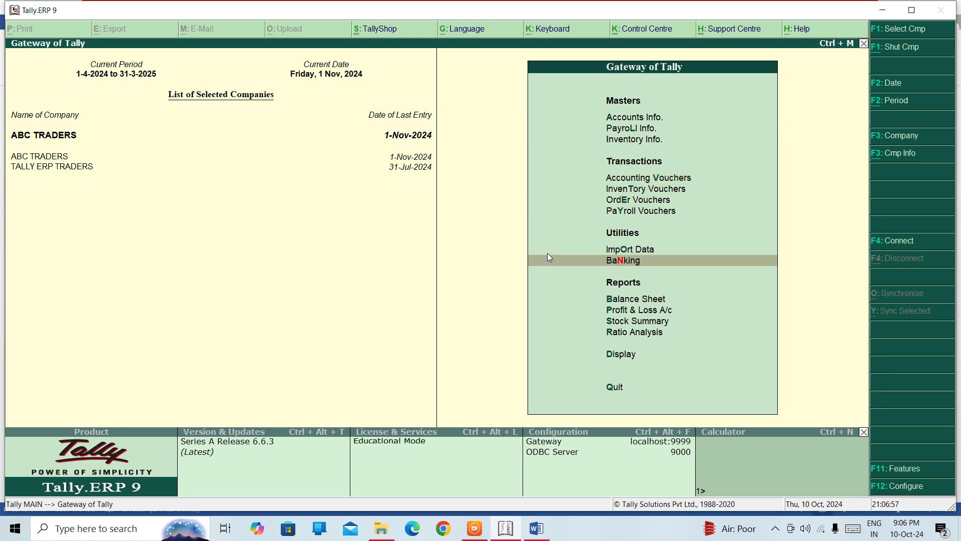
key("Down")
key("Down")
key("Down")
key("Down")
key("Down")
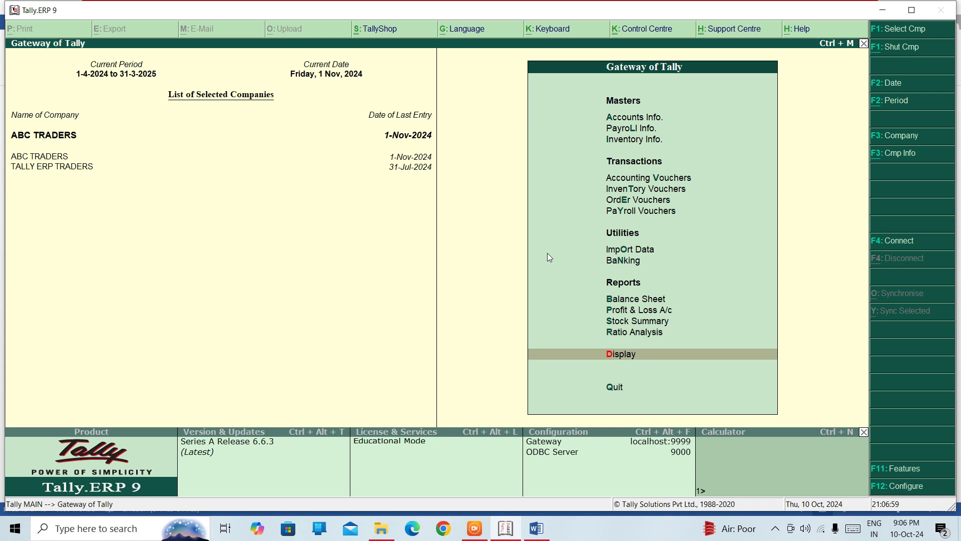
key("Return")
Open the stock item monthly summary for CHEST & COLD from the Inventory Books
key("Down")
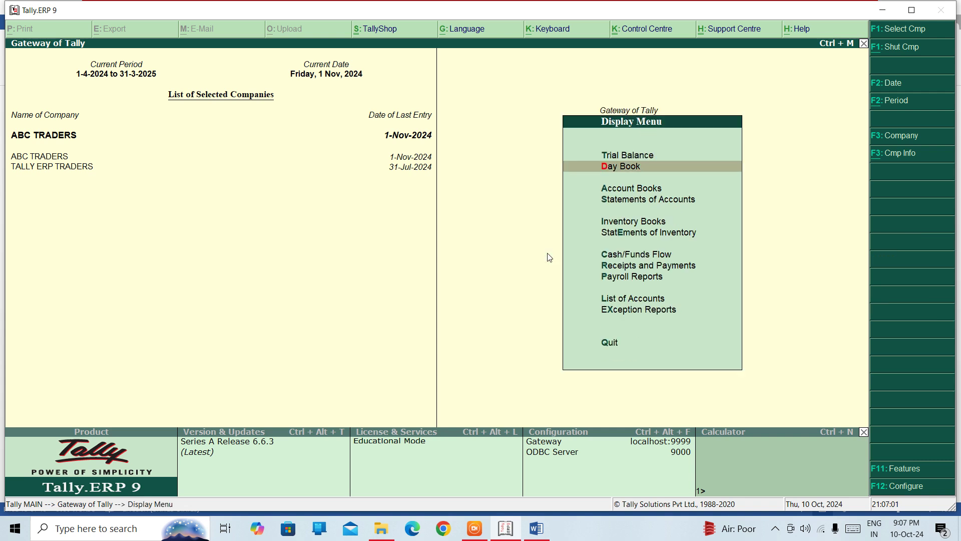
key("Down")
key("Down")
key("Down")
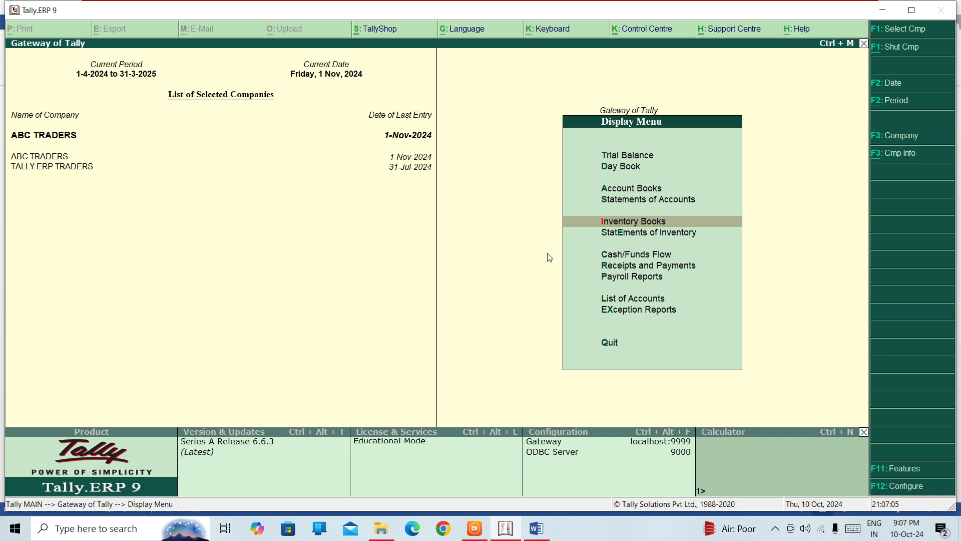
key("Return")
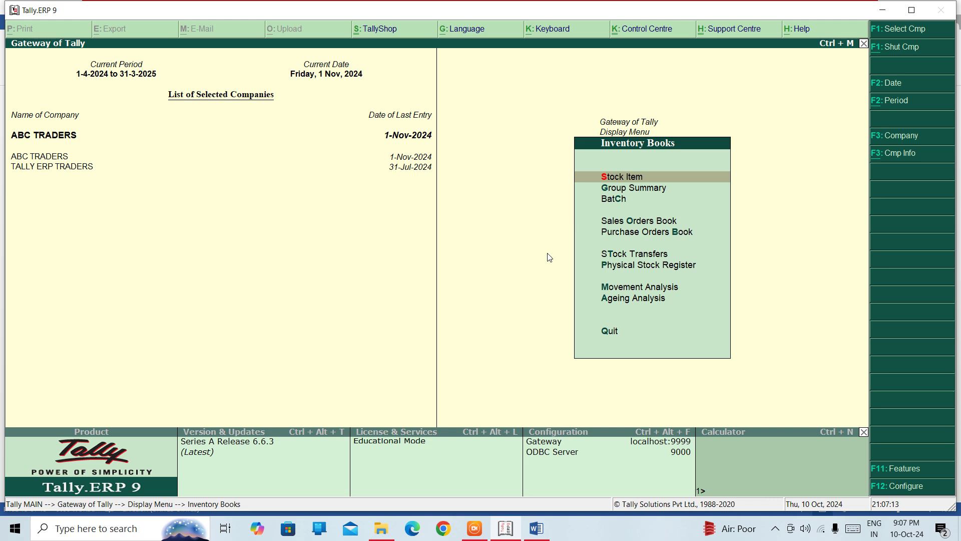
key("Return")
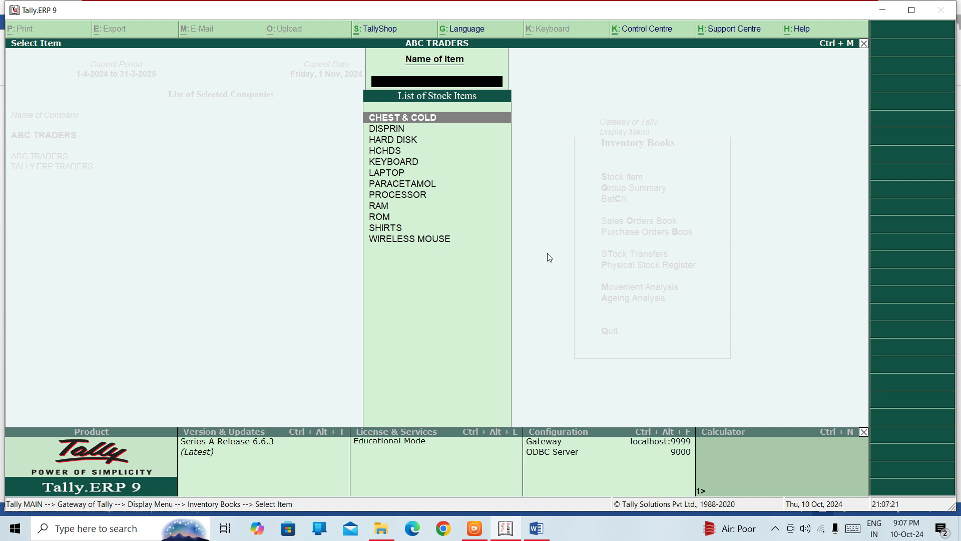
key("Return")
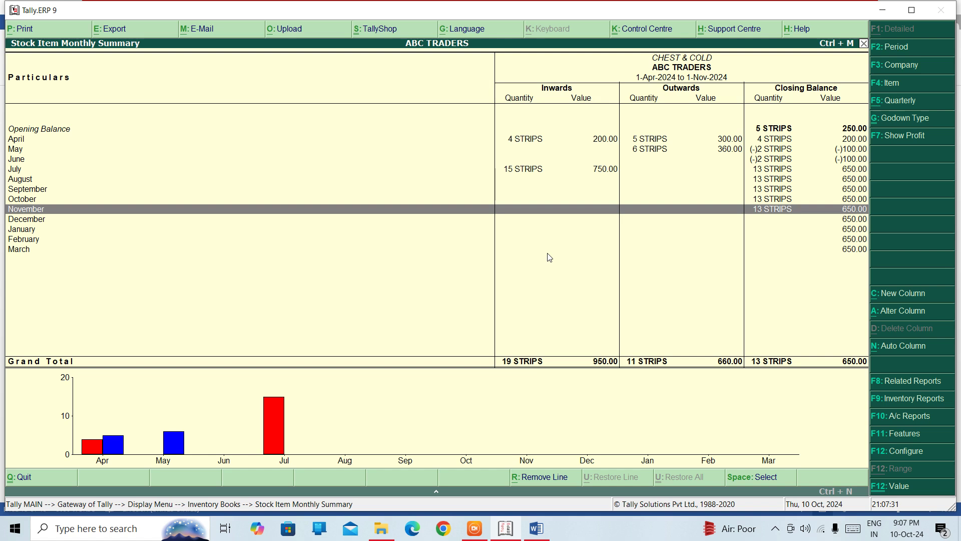
Return to the list of stock items and open the monthly summary for PROCESSOR
key("Escape")
key("Down")
key("Down")
key("Down")
key("Down")
key("Down")
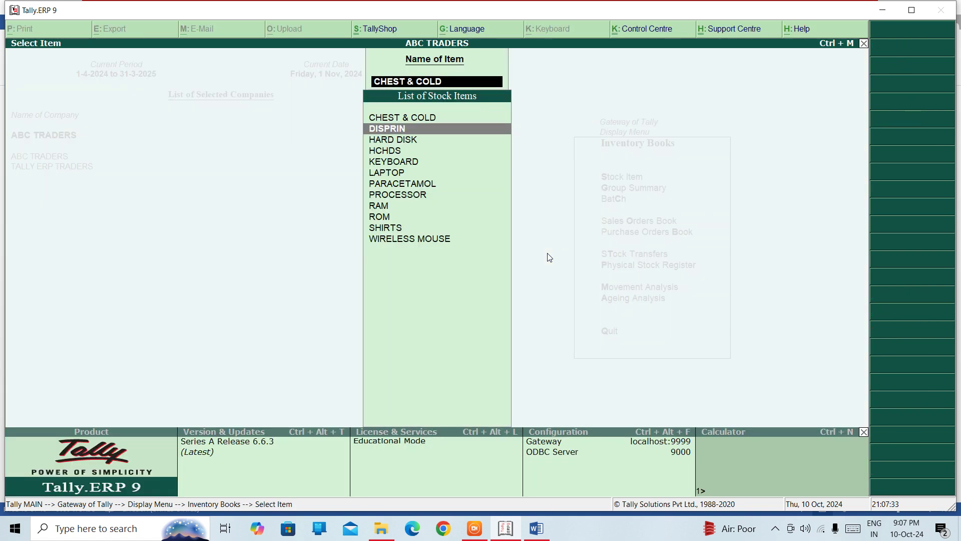
key("Down")
key("Down")
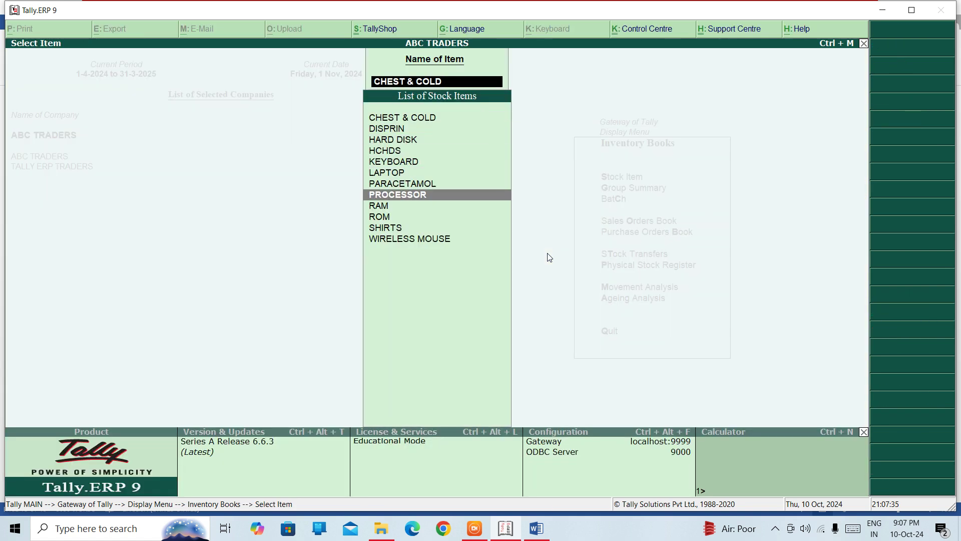
key("Return")
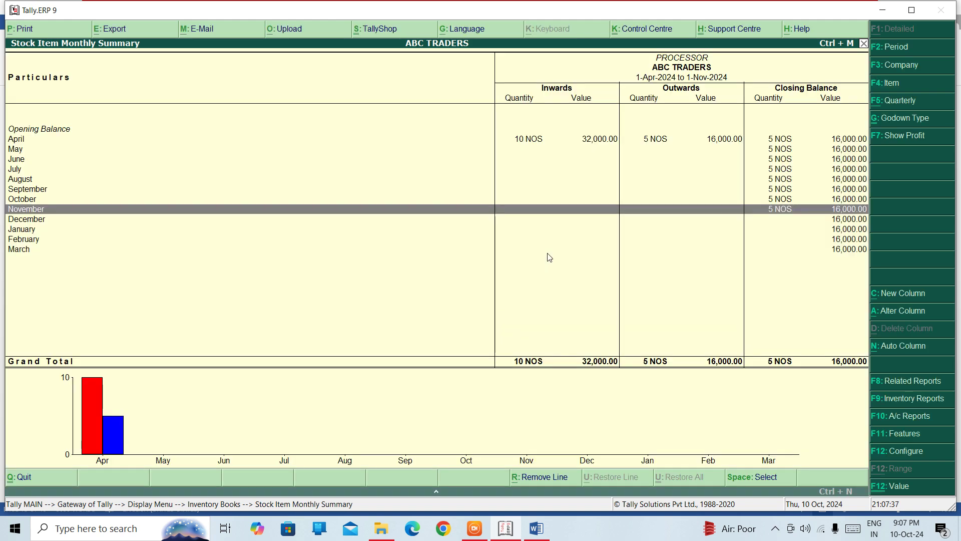
Examine PROCESSOR's monthly inwards, outwards and closing balance rows, ending on April
key("Up")
key("Up")
key("Up")
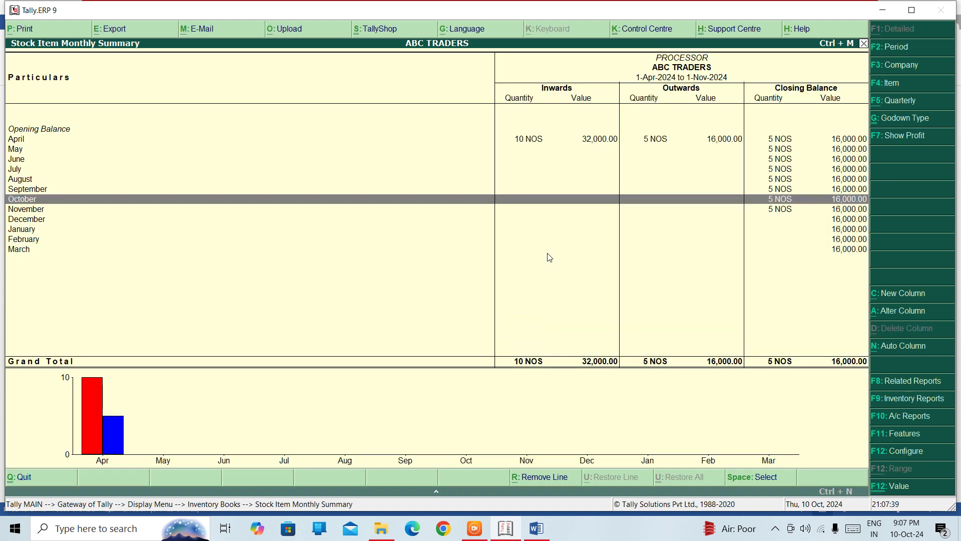
key("Down")
key("Down")
key("Down")
key("Down")
key("Down")
key("Down")
key("Down")
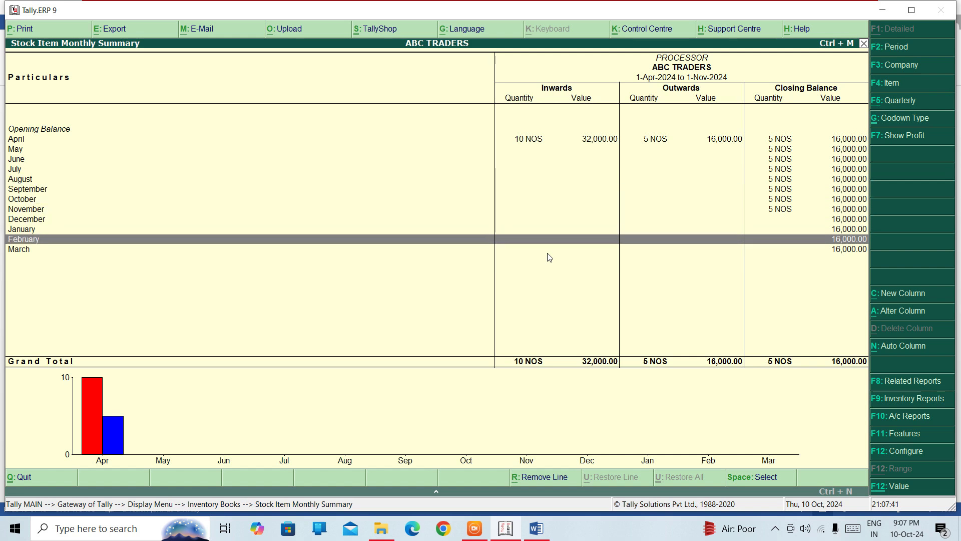
key("Up")
key("Up")
key("Up")
key("Up")
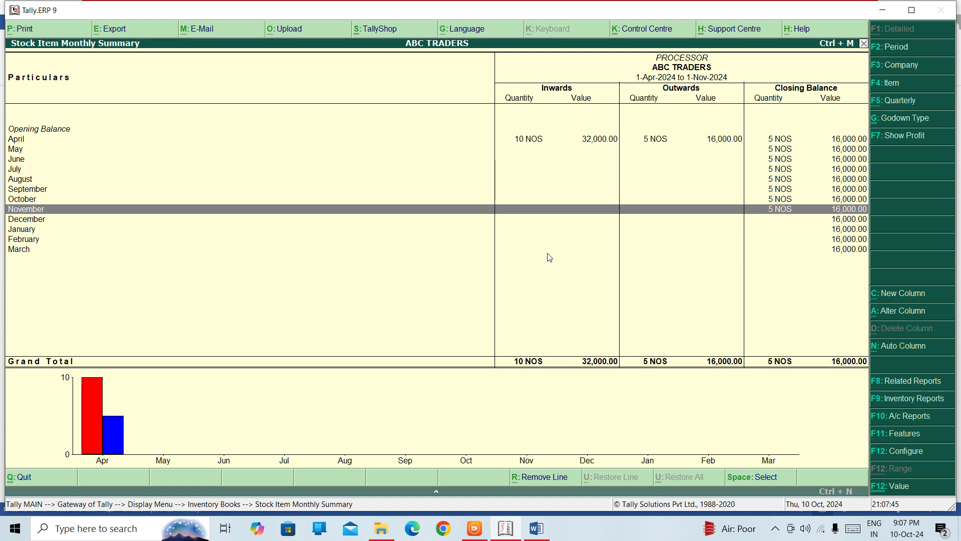
key("Up")
key("Up")
key("Up")
key("Up")
key("Up")
key("Up")
key("Up")
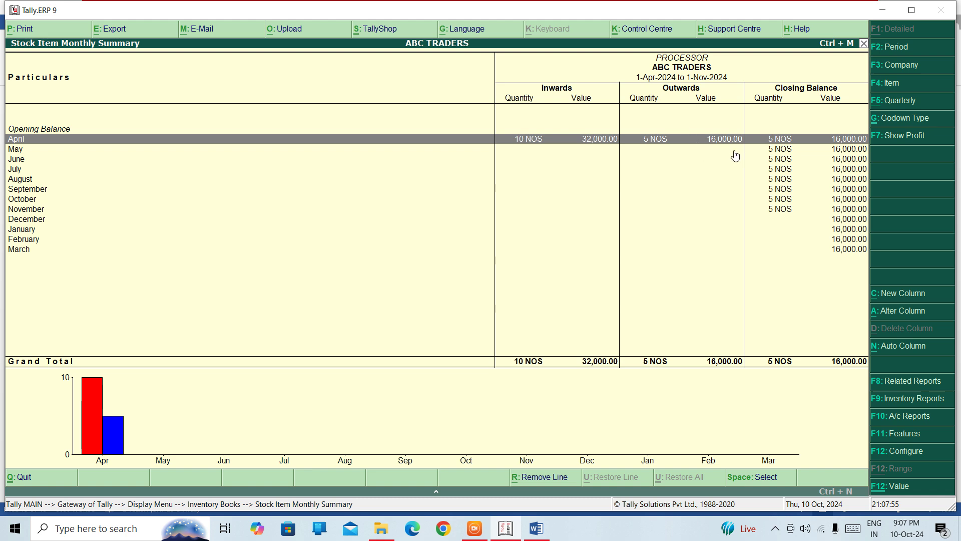
Set the PROCESSOR summary's period to run from 1-4-2024 to 31-7-24
key("F2")
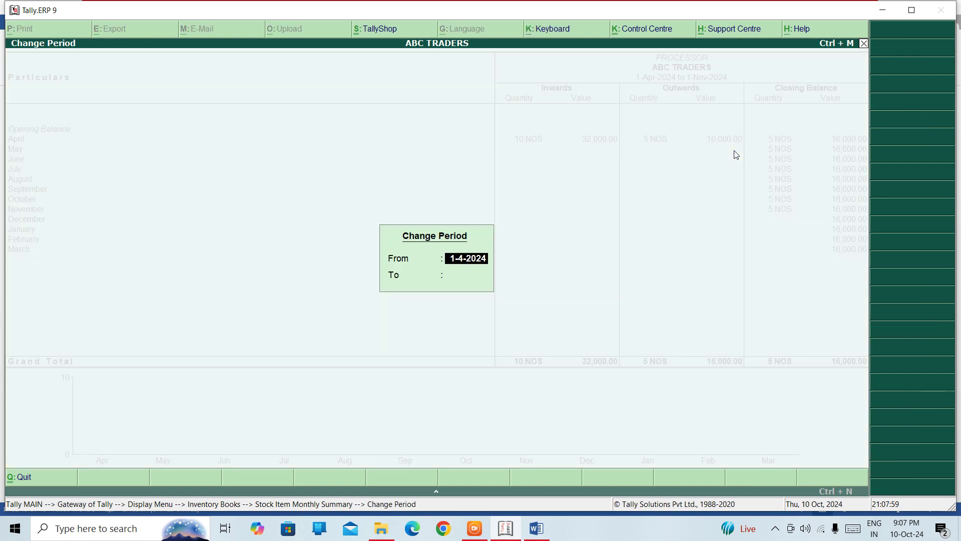
key("Return")
type("31")
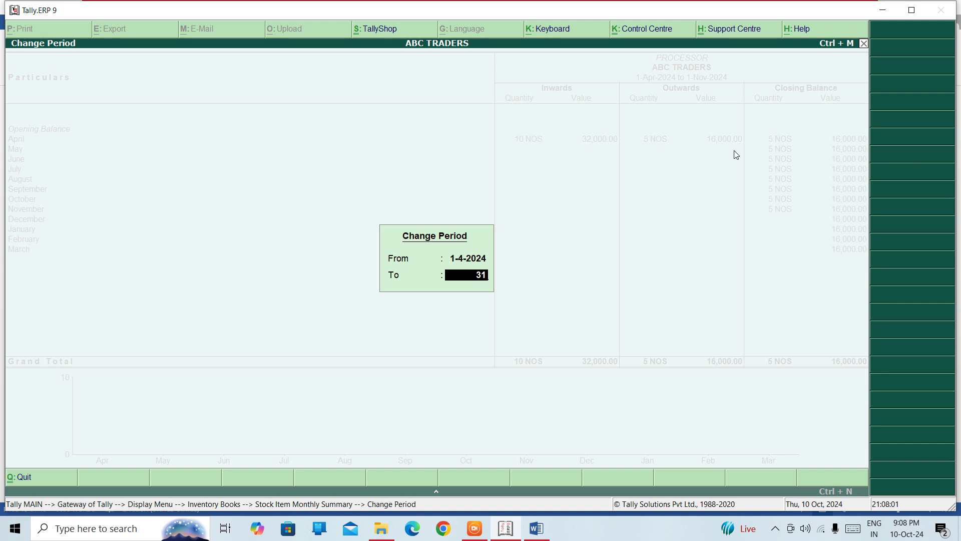
type("-7-24")
key("Return")
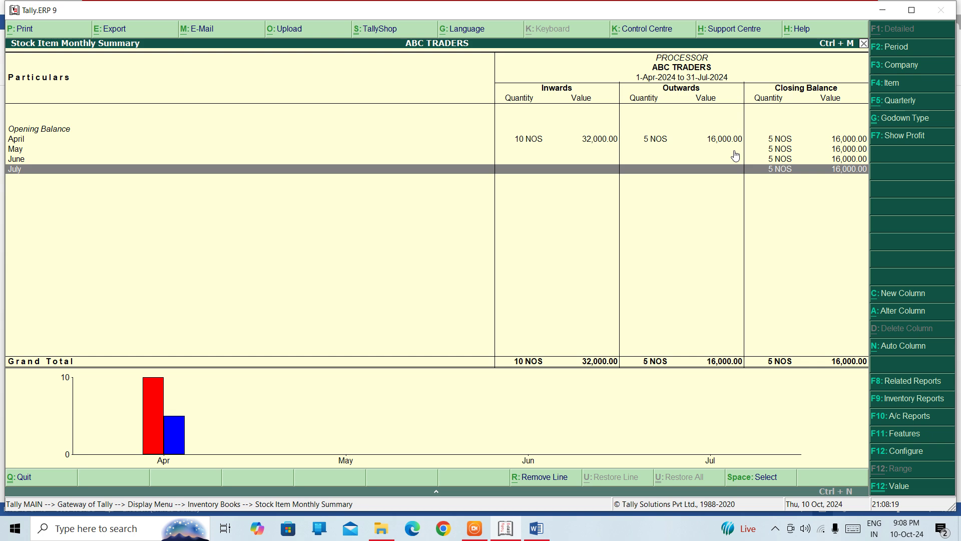
Keep the stock info on "Our stock with us and third party" and show profit details in the PROCESSOR summary
key("ctrl+F7")
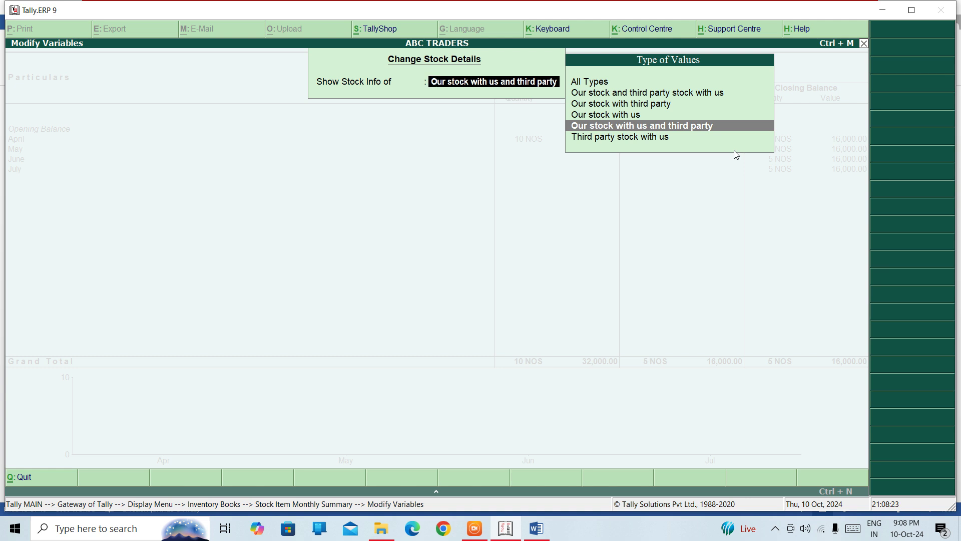
key("Return")
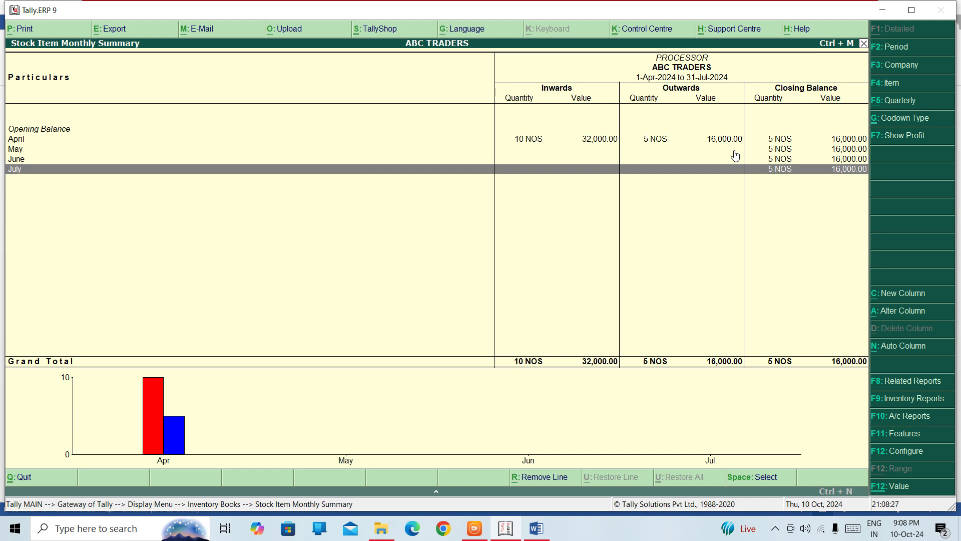
key("F7")
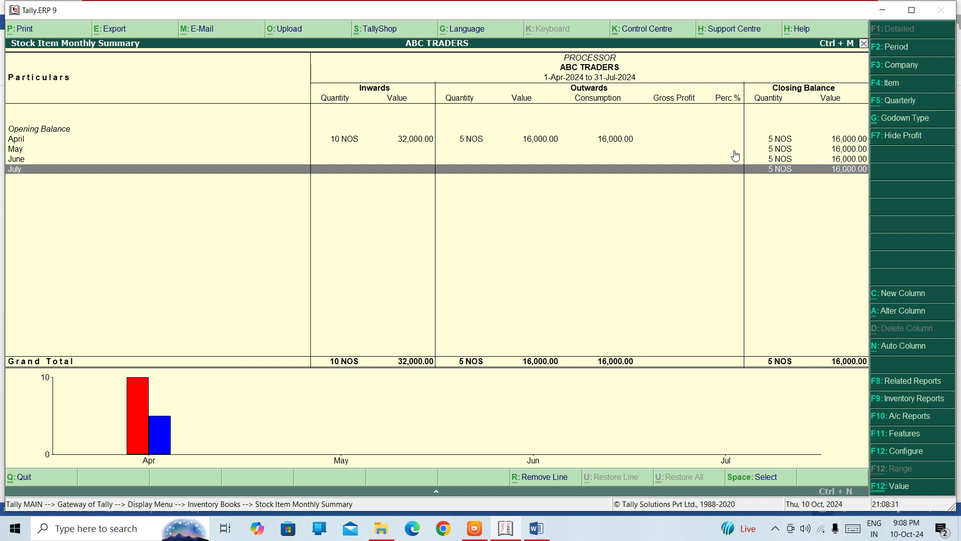
Hide the profit details in the PROCESSOR monthly summary, and bring them back again
key("F7")
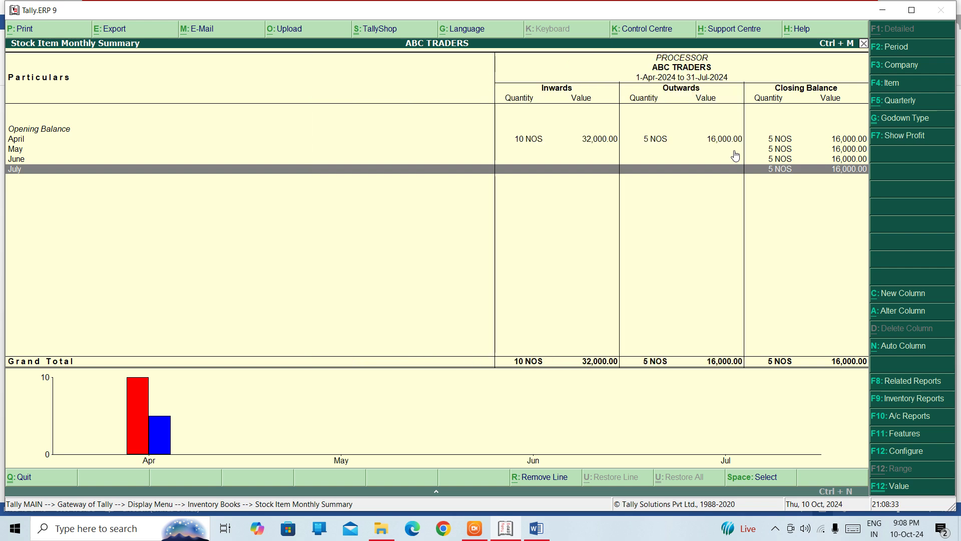
key("F7")
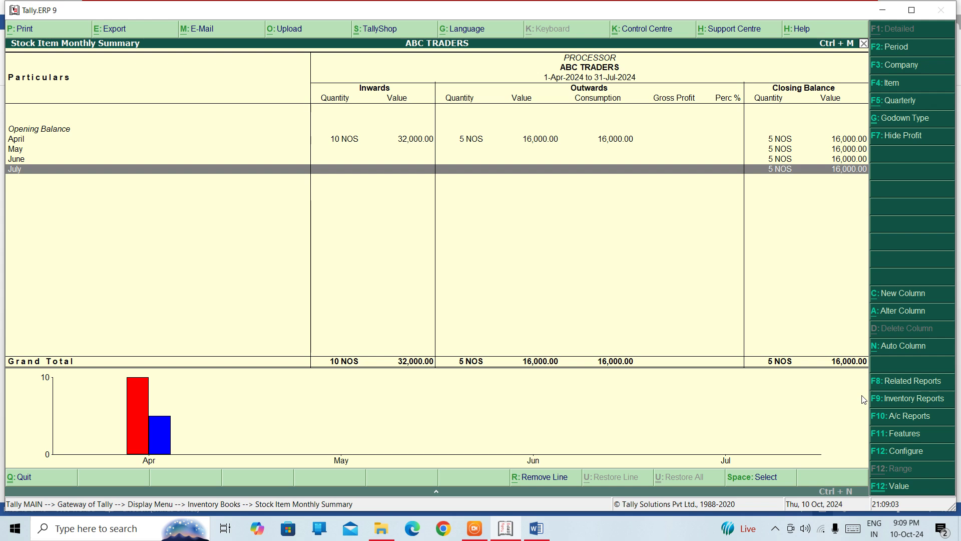
Return to the list of stock items and open the monthly summary for WIRELESS MOUSE
key("Escape")
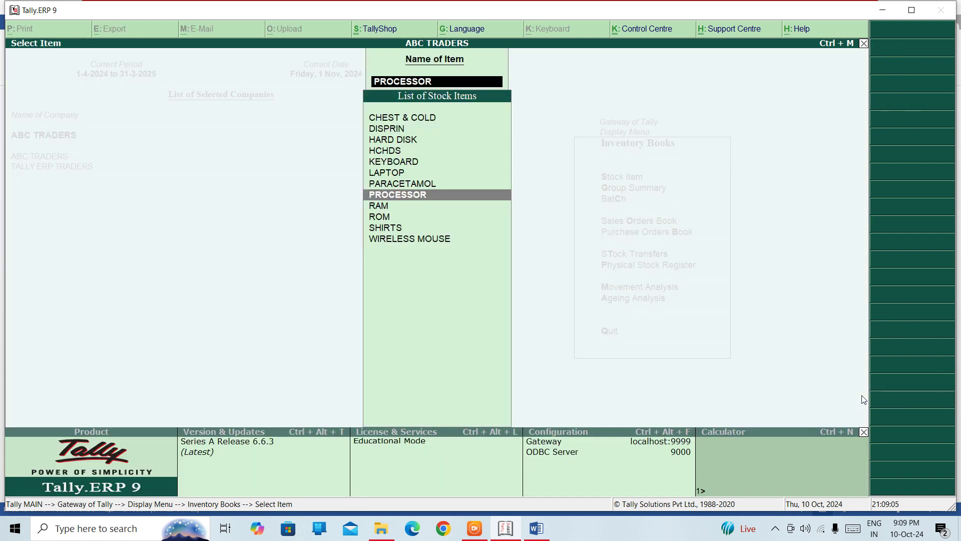
key("Down")
key("Down")
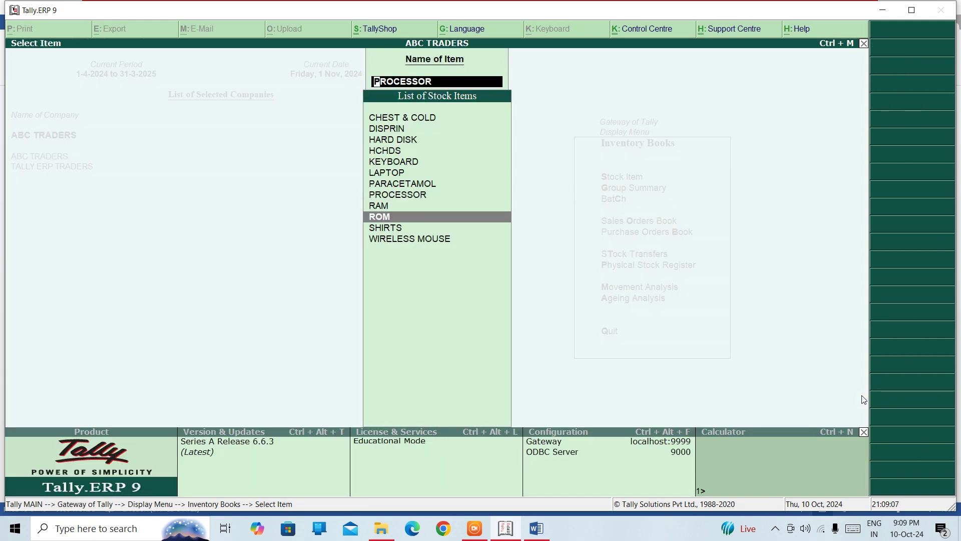
key("Down")
key("Down")
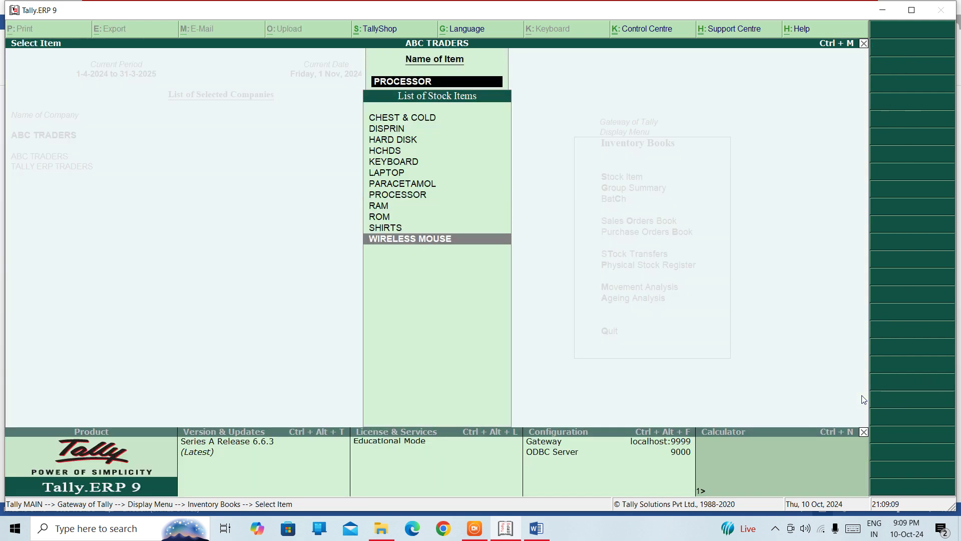
key("Return")
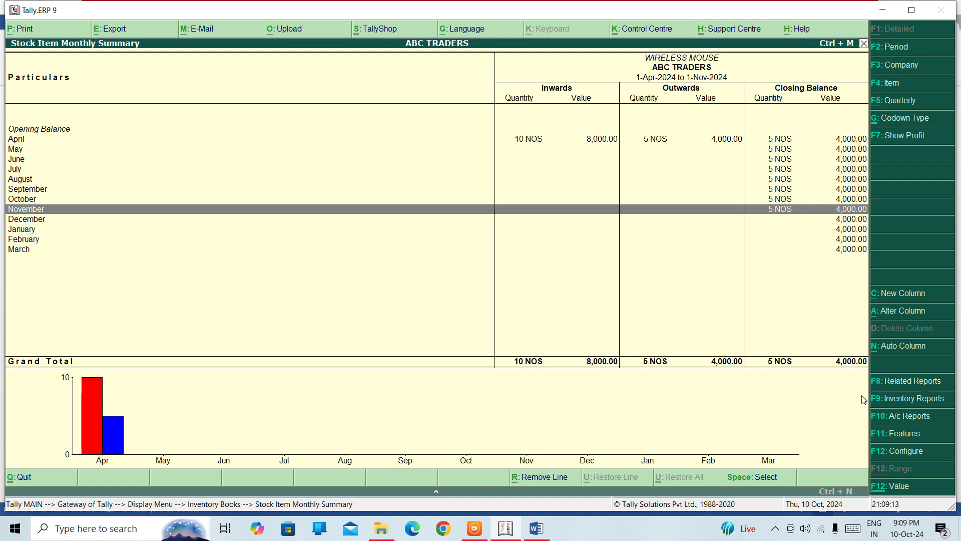
Set the WIRELESS MOUSE summary's period to run from 1-7-2024 to 31-7-24
key("F2")
type("1-")
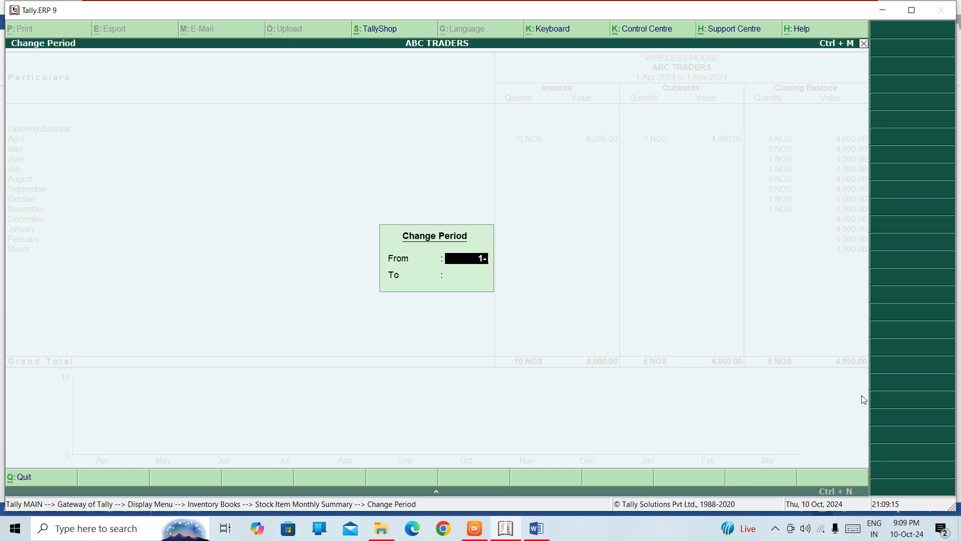
type("7-2024")
key("Return")
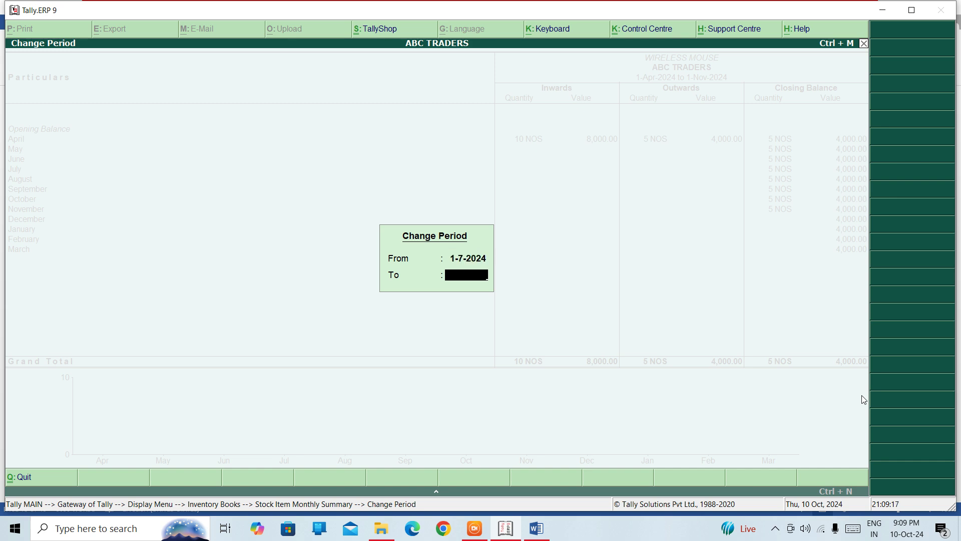
type("31-7-24")
key("Return")
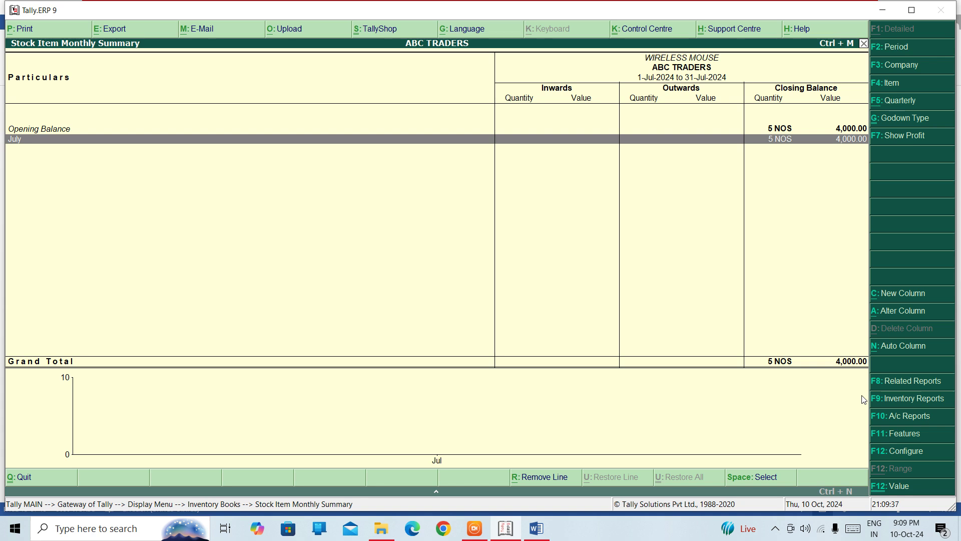
View WIRELESS MOUSE's stock vouchers for July, toggling the detailed view, and return to the monthly summary
key("Return")
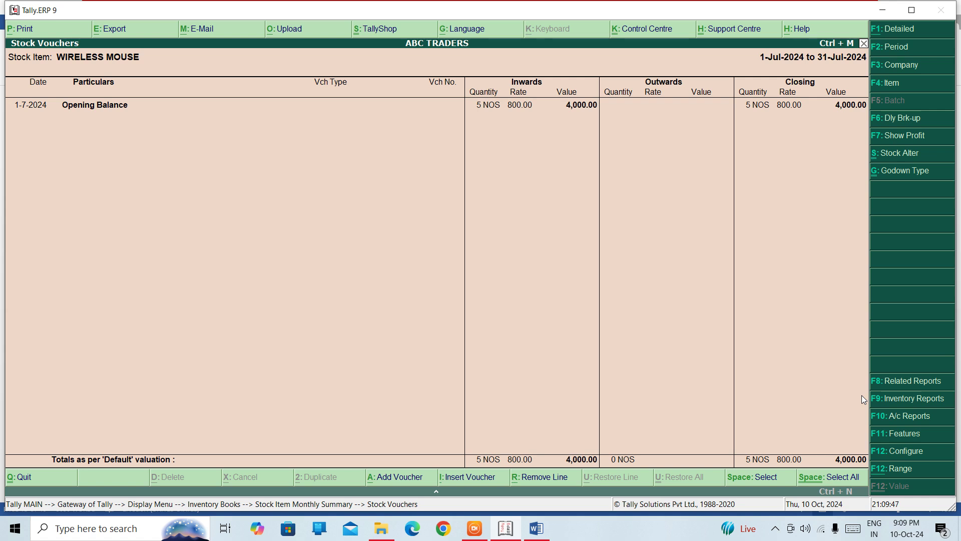
key("alt+F1")
key("alt+F1")
left_click(896, 31)
key("Escape")
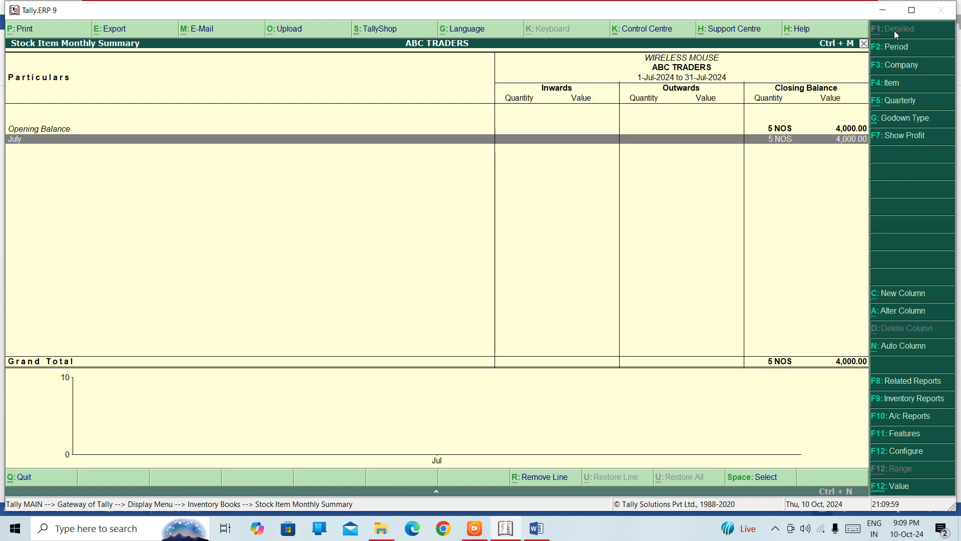
Leave the stock item reports and go back to the Gateway of Tally main menu
key("Escape")
key("Escape")
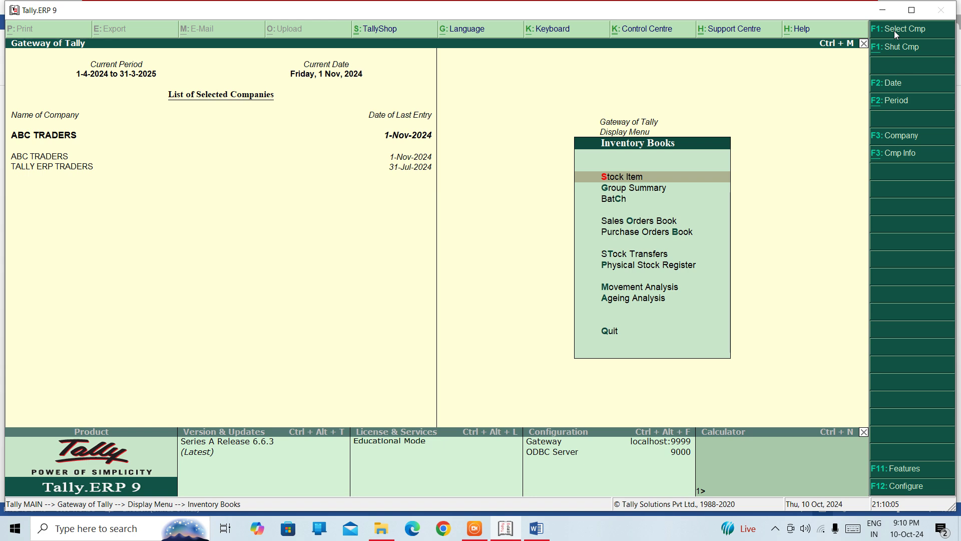
key("Escape")
key("Escape")
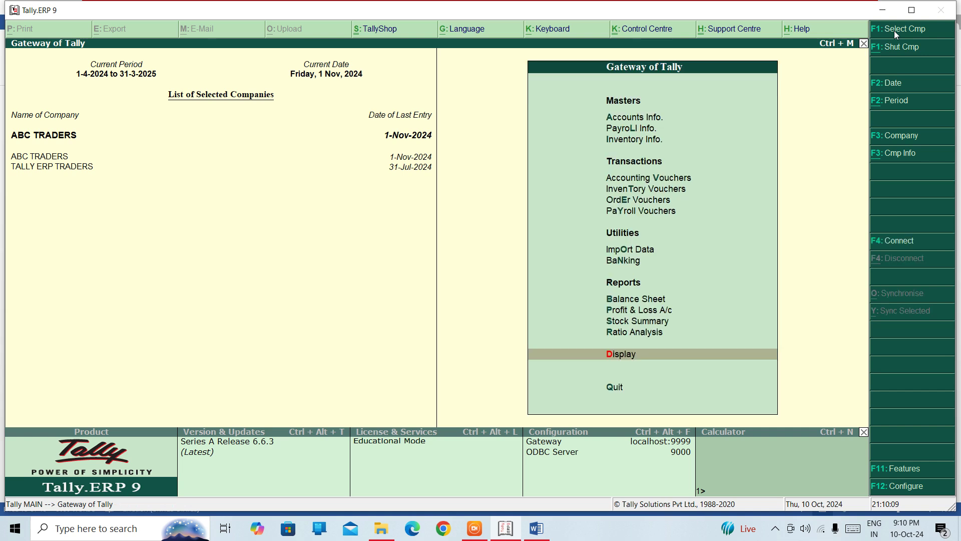
key("Down")
key("Down")
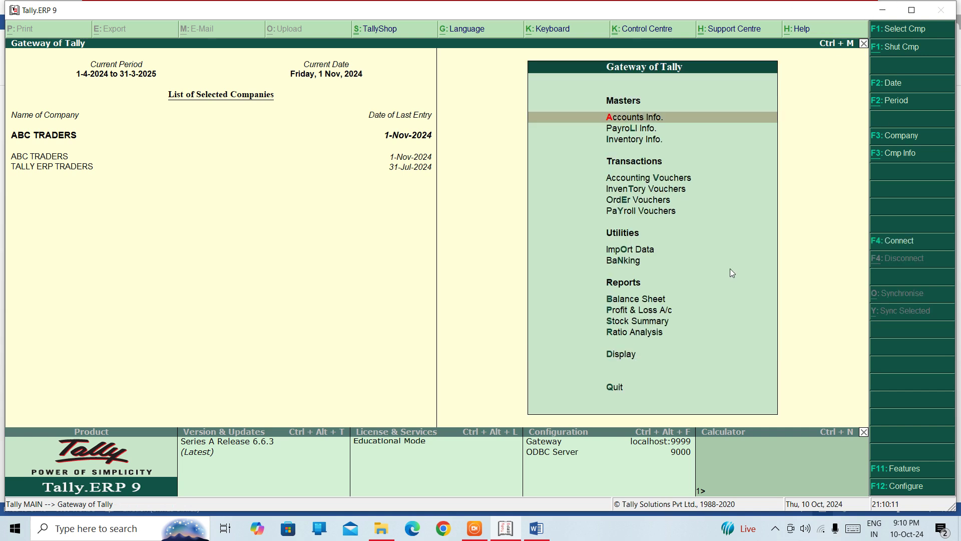
Switch to the Word notes and add "GOT > DISPLAY > INVENTORY BOOKS > STOCK ITEM" on its own line below the STOCK ITEM SUMMARY note
left_click(532, 531)
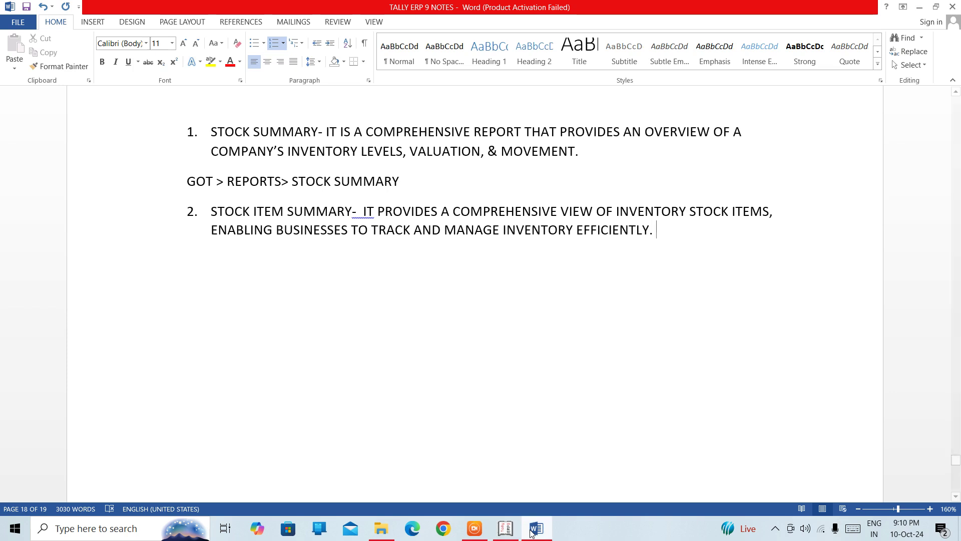
key("Return")
key("Return")
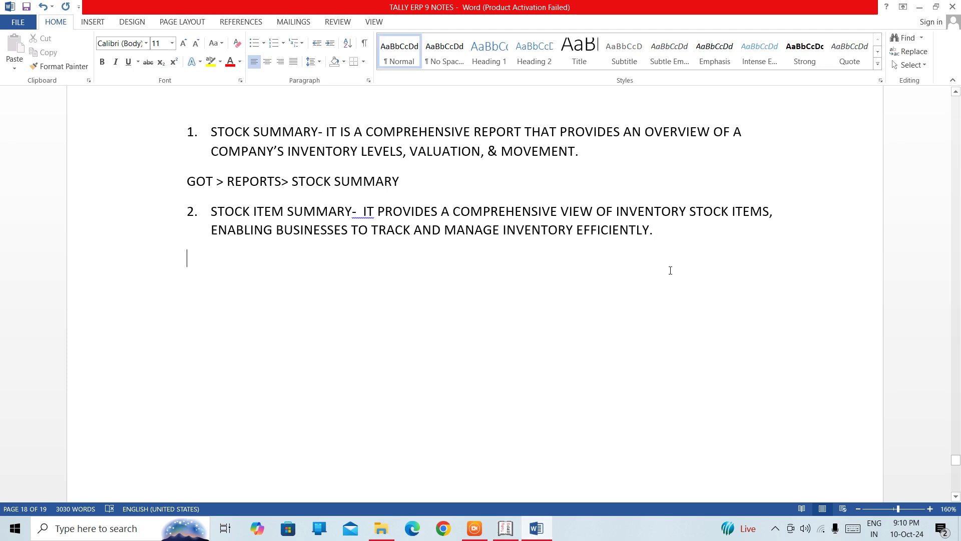
type("GP")
key("BackSpace")
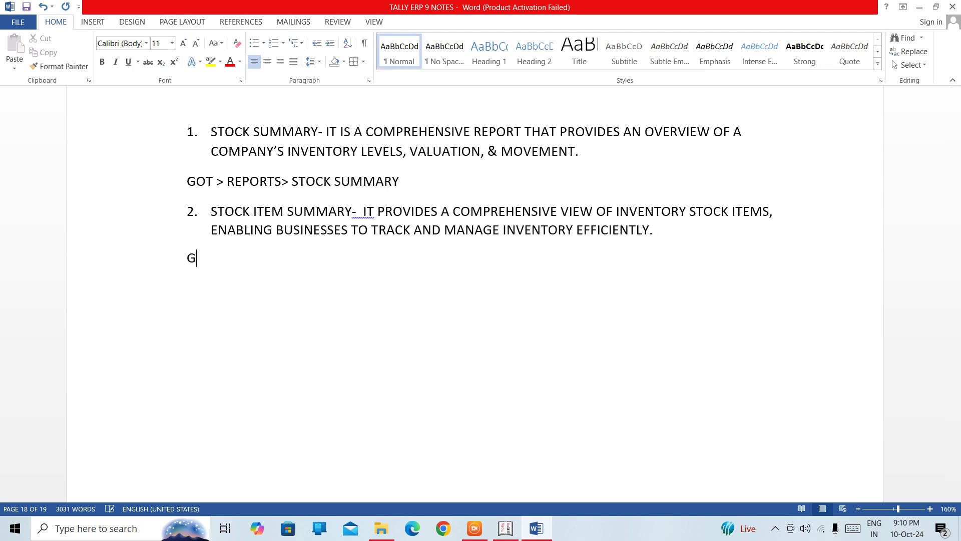
type("OY")
key("BackSpace")
type("T ")
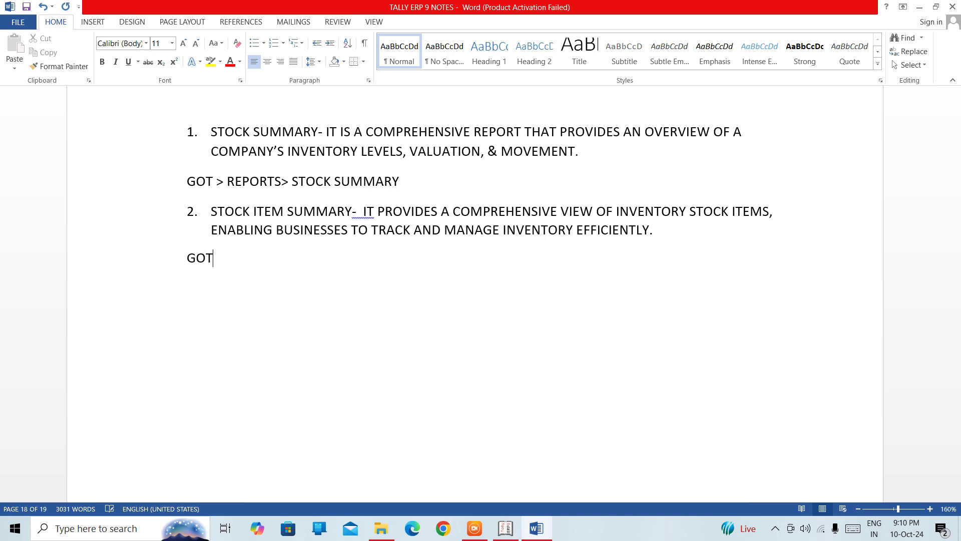
type("> DISPL")
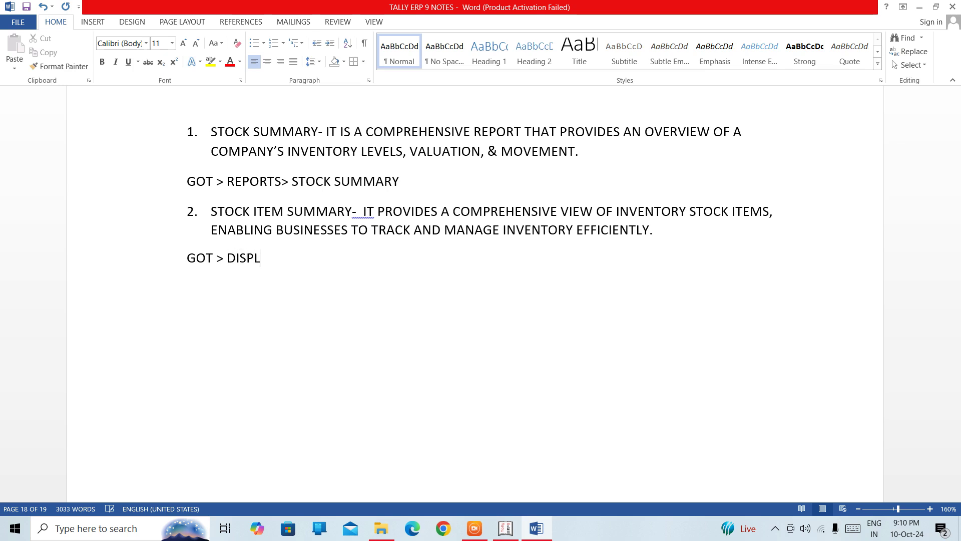
type("AY > I")
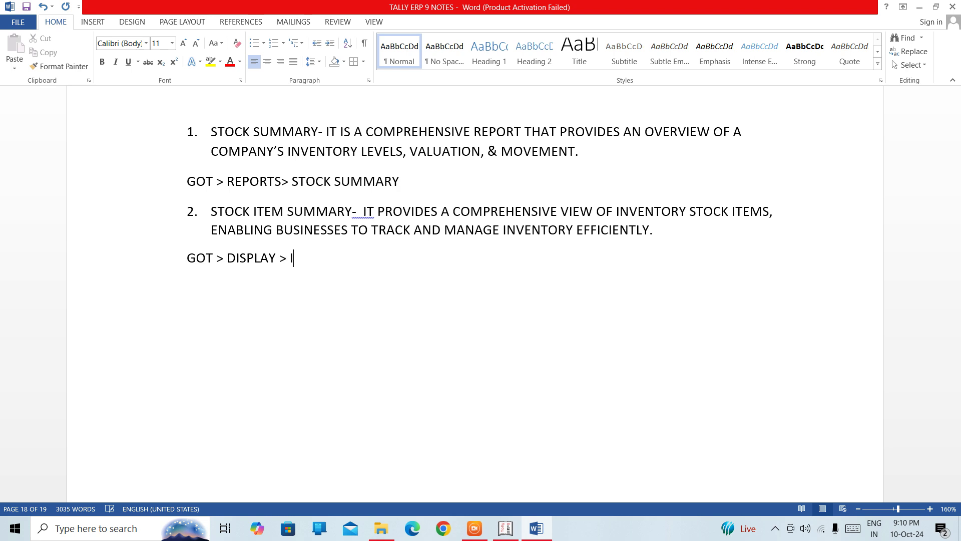
type("NVENTORY BOOKS")
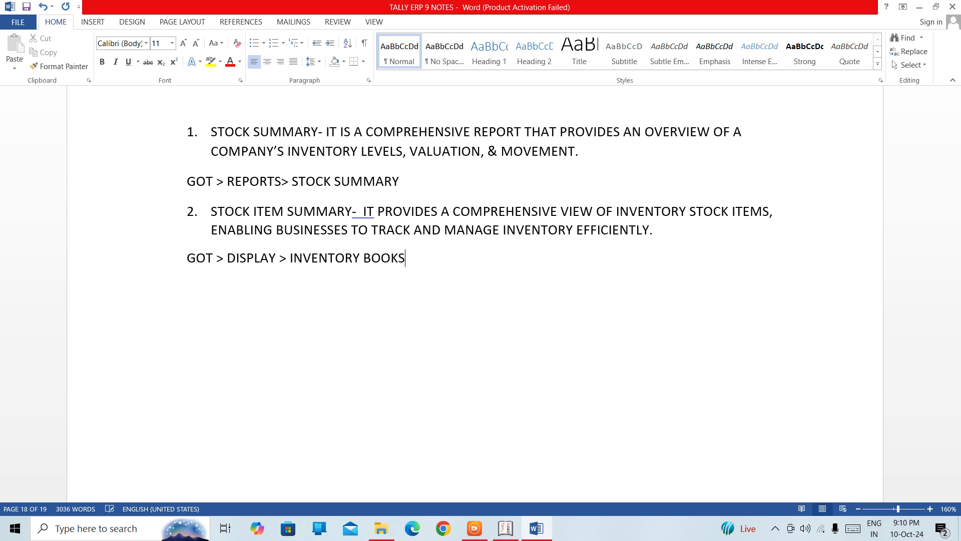
type(" > STOCK ITEM ")
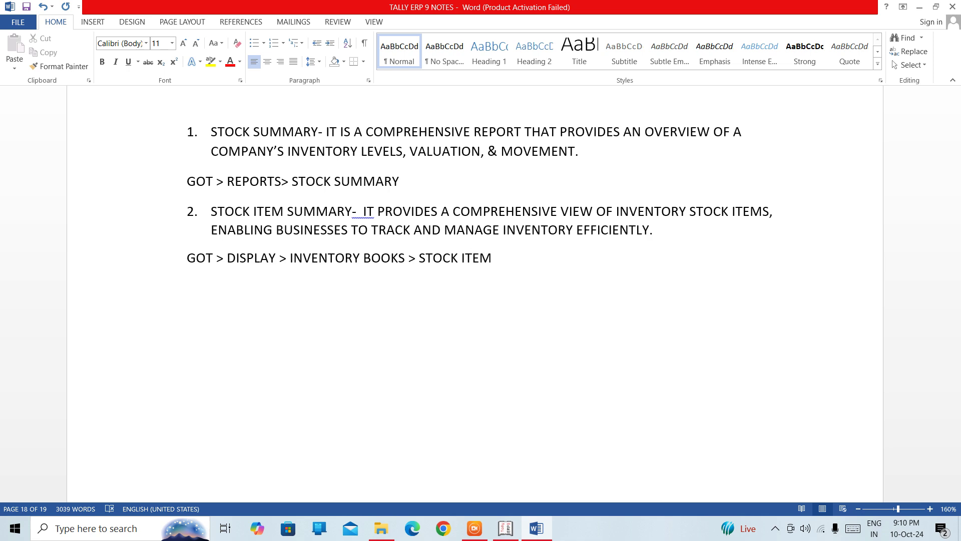
Add numbered item 3, "STOCK GROUP SUMMARY-", below the stock item path line
type("3. ")
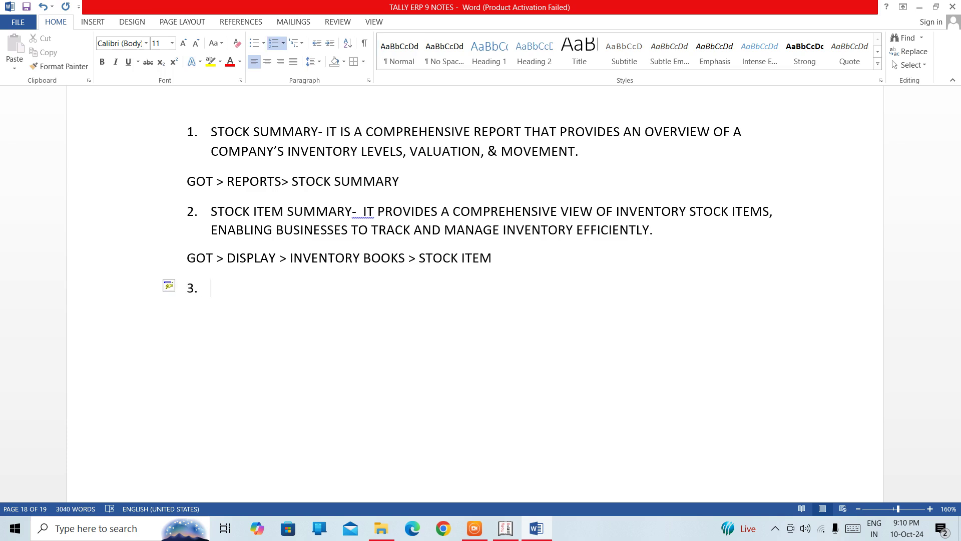
type("STOCK GROUP S")
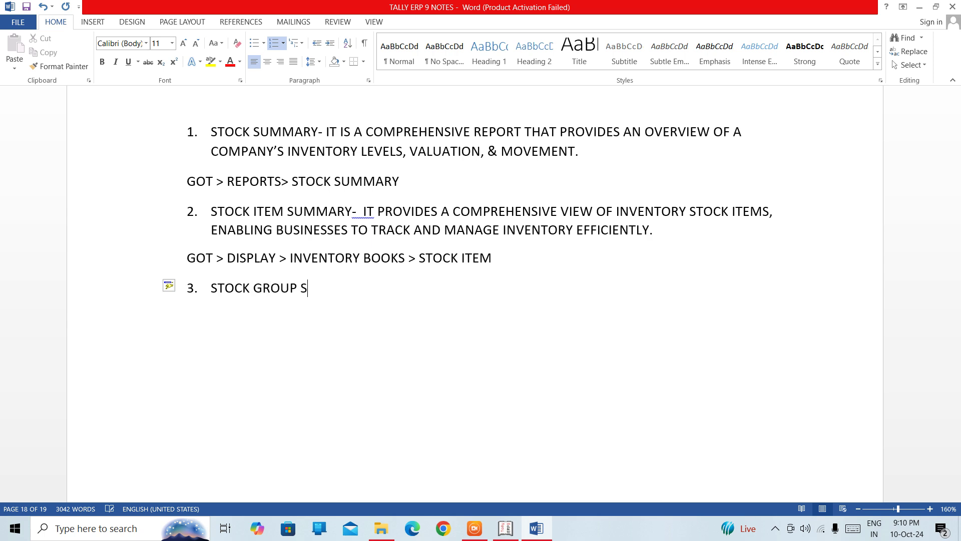
type("UMMARY-")
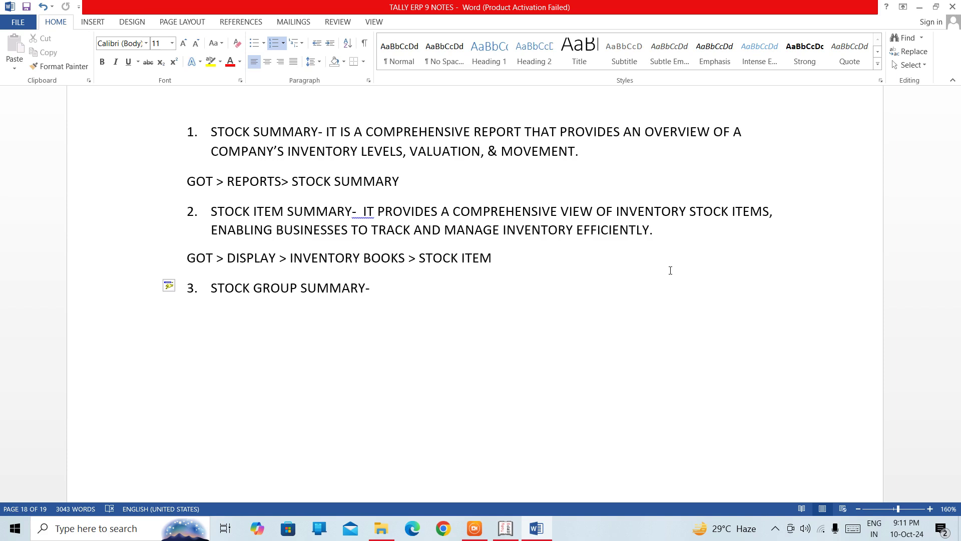
Write the unnumbered paragraph "A STOCK GROUP SUMMARY REPORT DISPLAYS STOCK SUMMARY REPORT OF A GROUP." under item 3, and start a new line after it
key("Return")
key("Return")
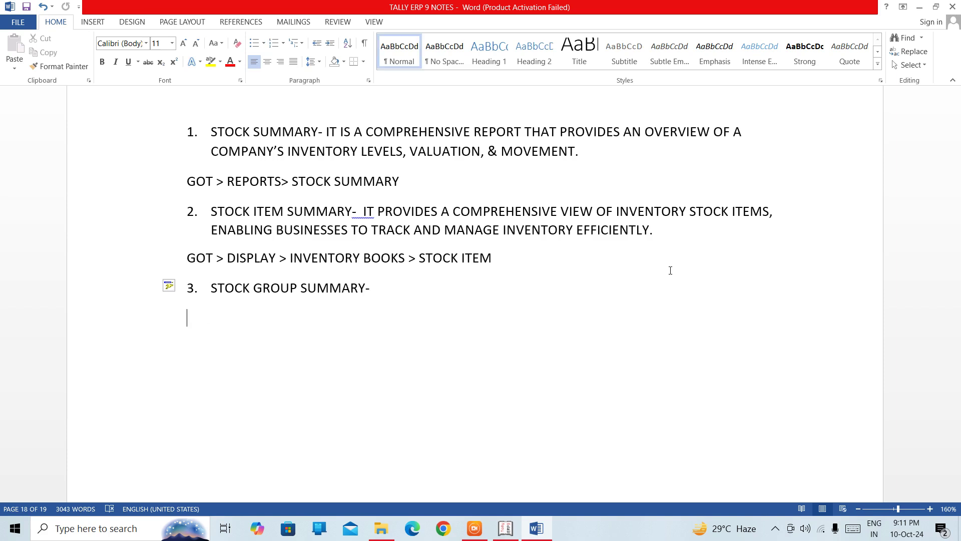
type("A STOCK G")
type("ROU")
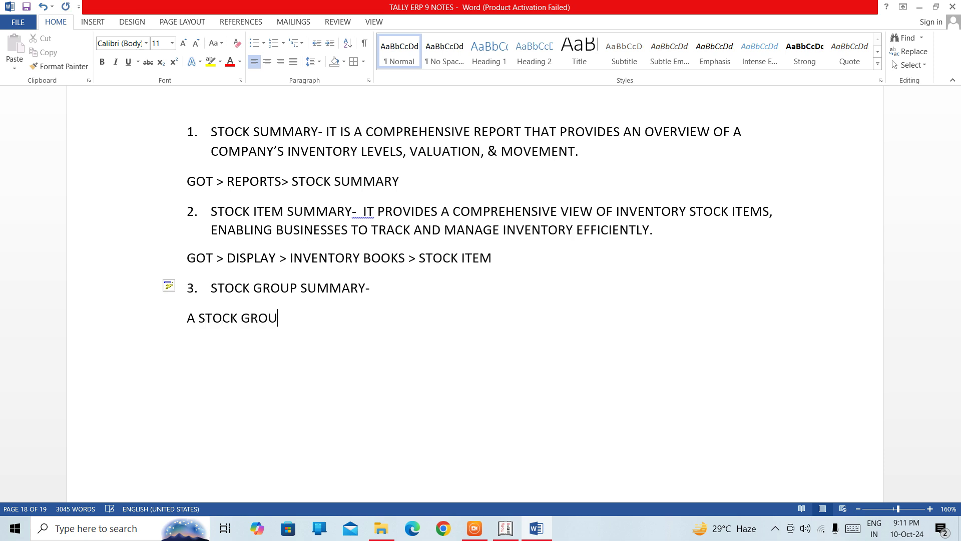
type("P SU")
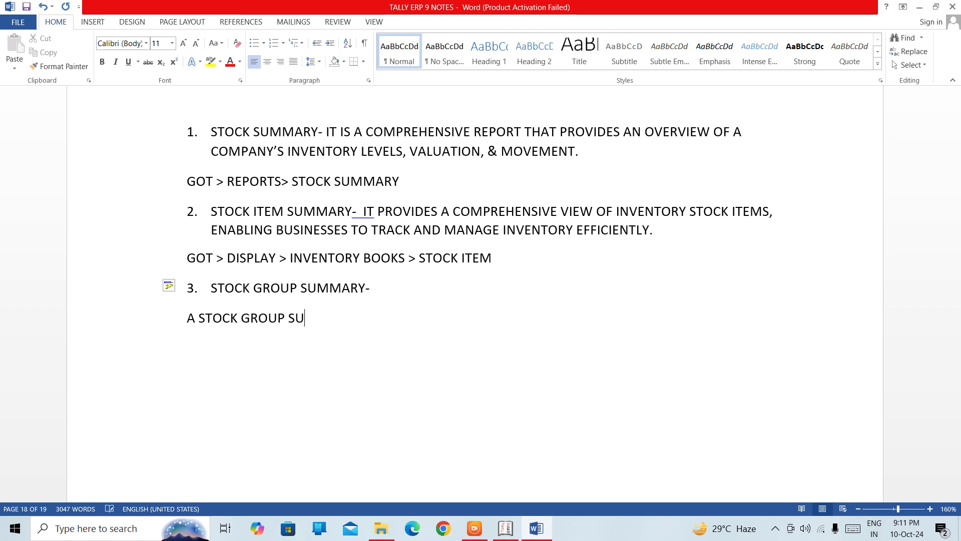
type("MMARY")
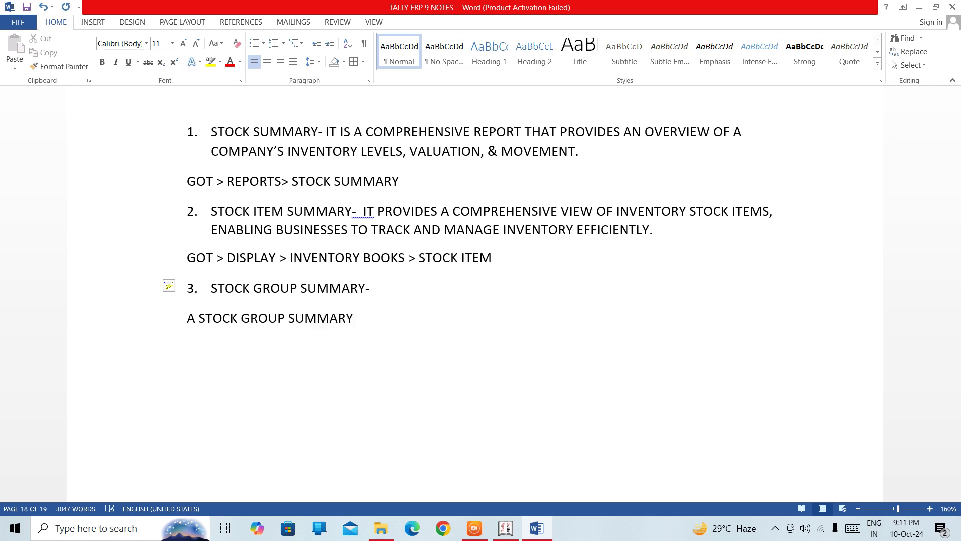
type(" REPORT DISPLAYS")
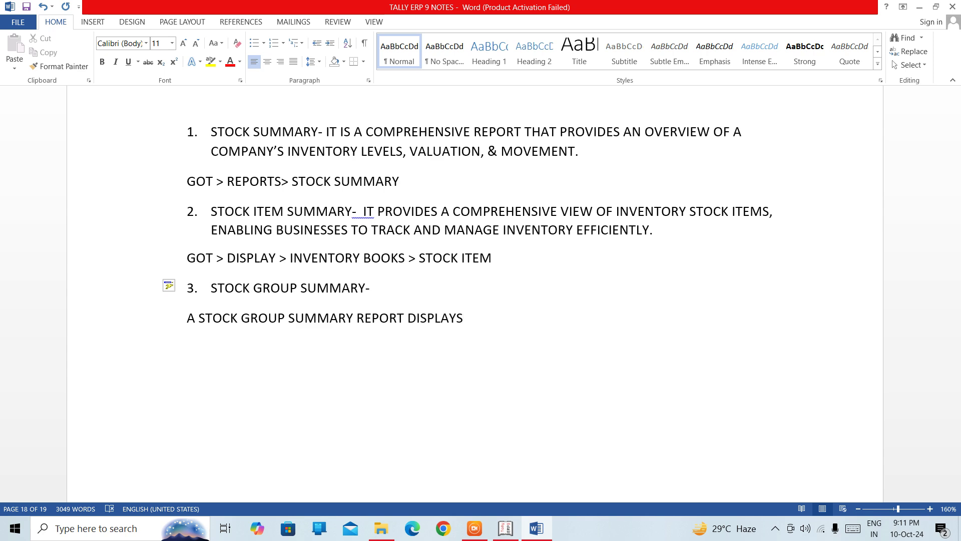
type(" STOCK")
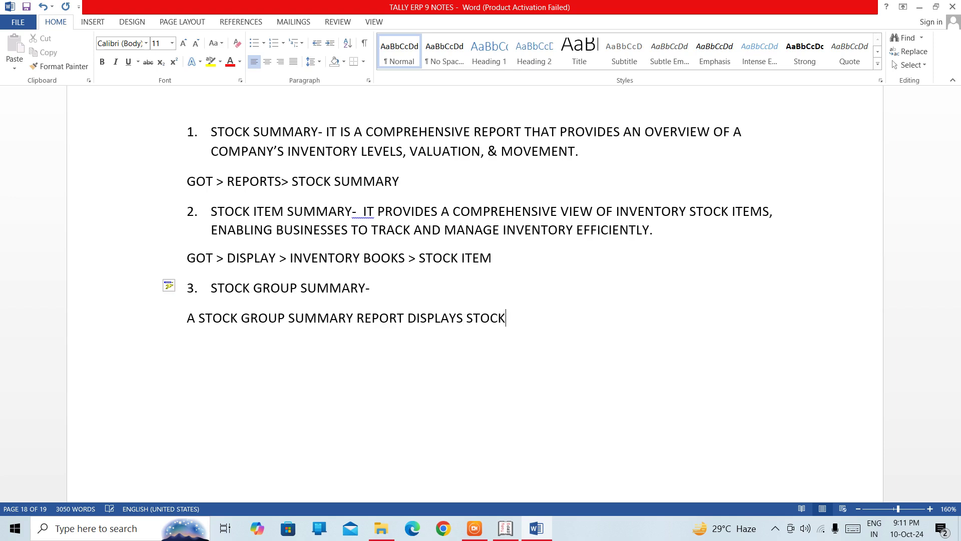
type(" SUMMARY REP")
type("OR")
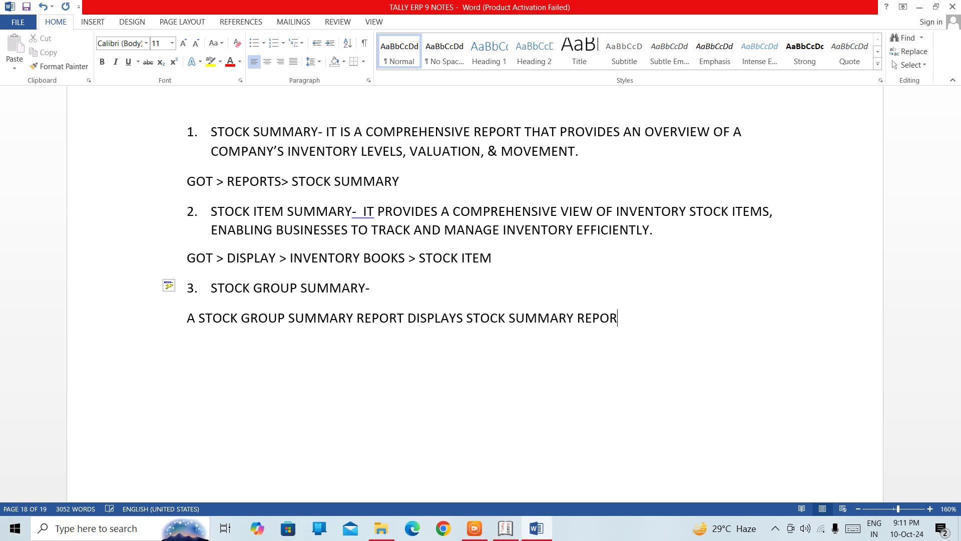
type("T OF A GROUP")
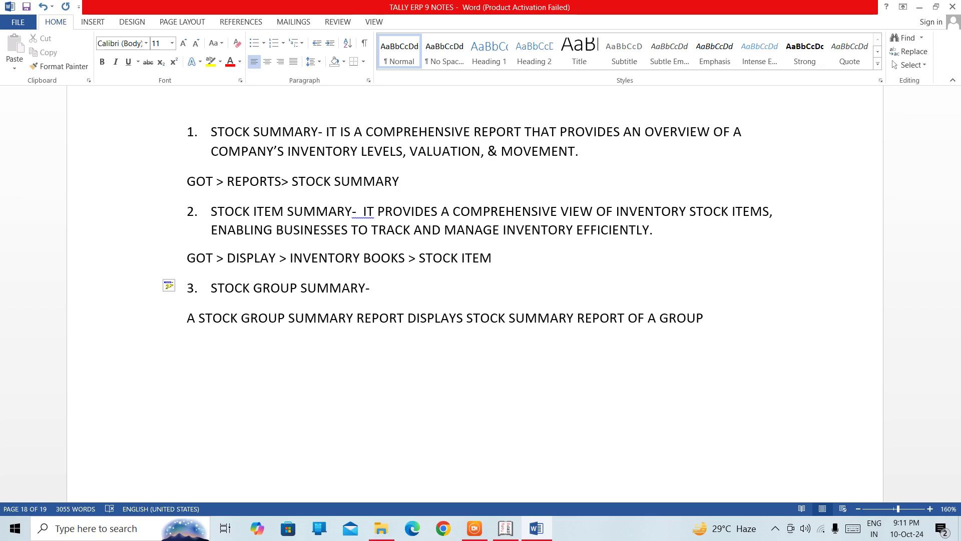
type(".")
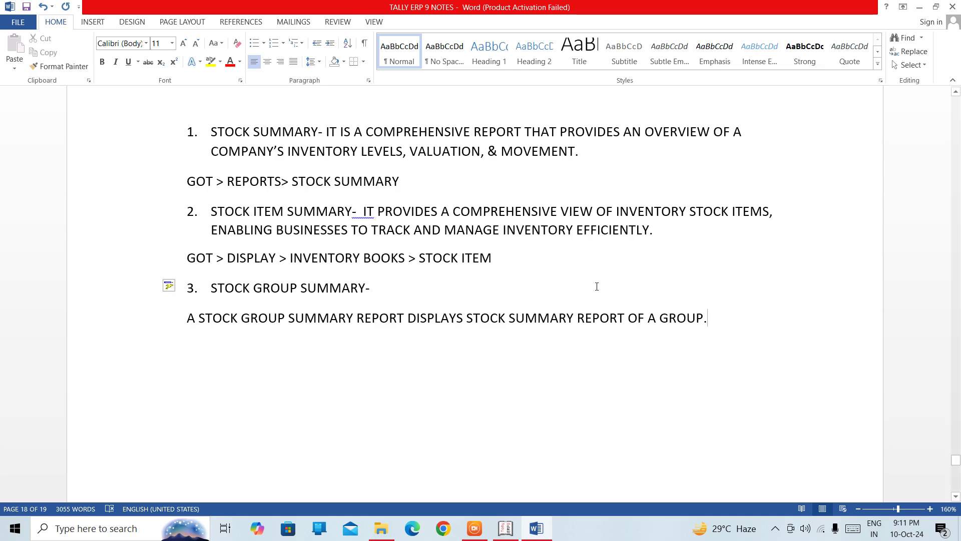
key("Return")
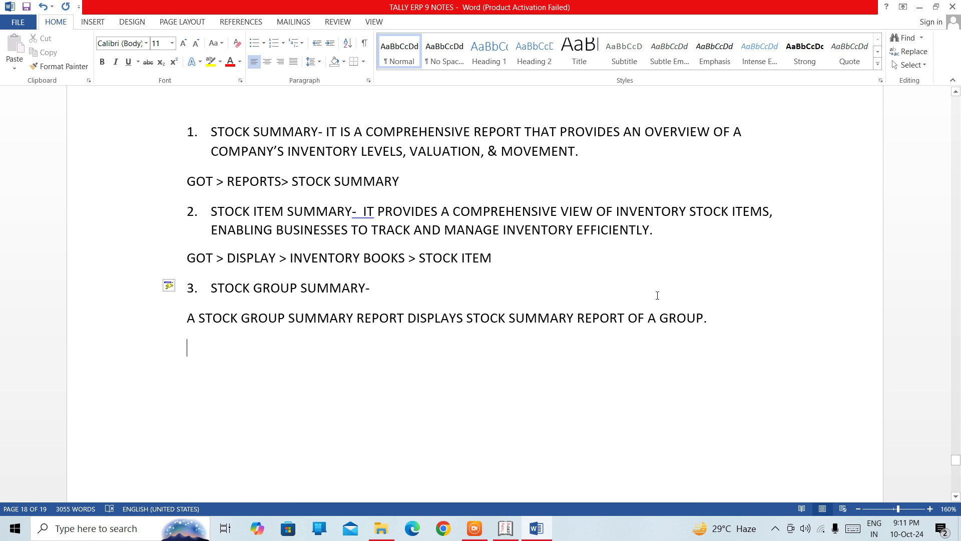
Write the path line "GOT > REPORTS > DISPLAY > INVENTORY BOOKS > GROUP SUMMARY" below the stock group summary paragraph
type("GOT")
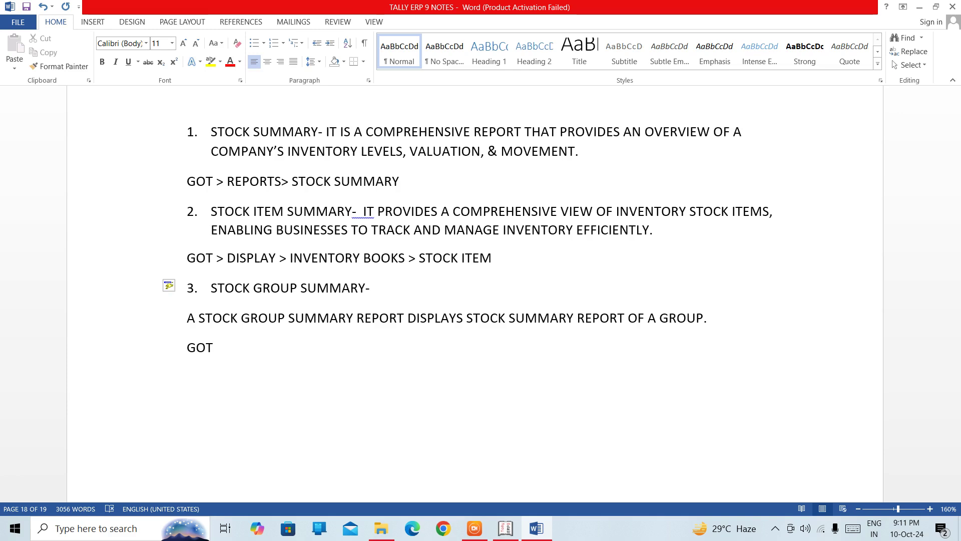
type(" > REPORTS > ")
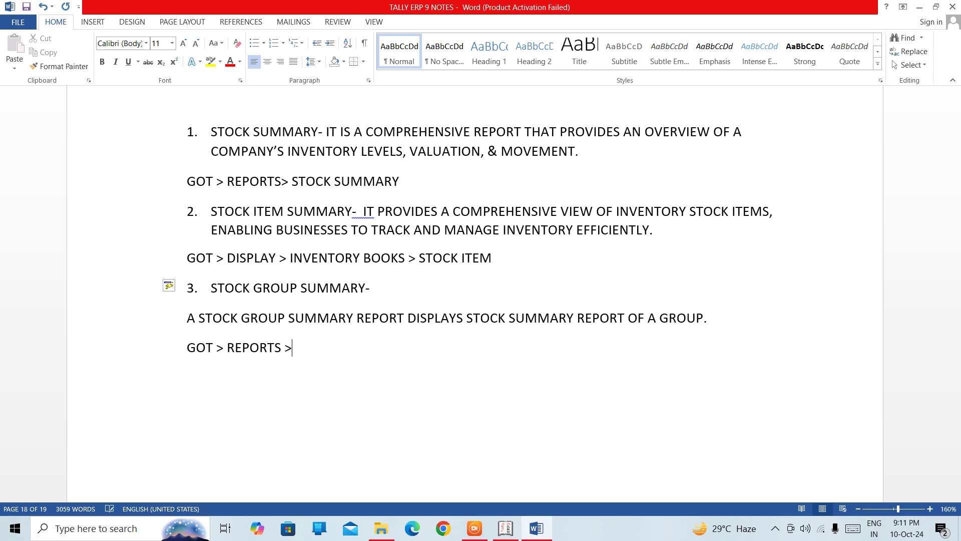
type("D")
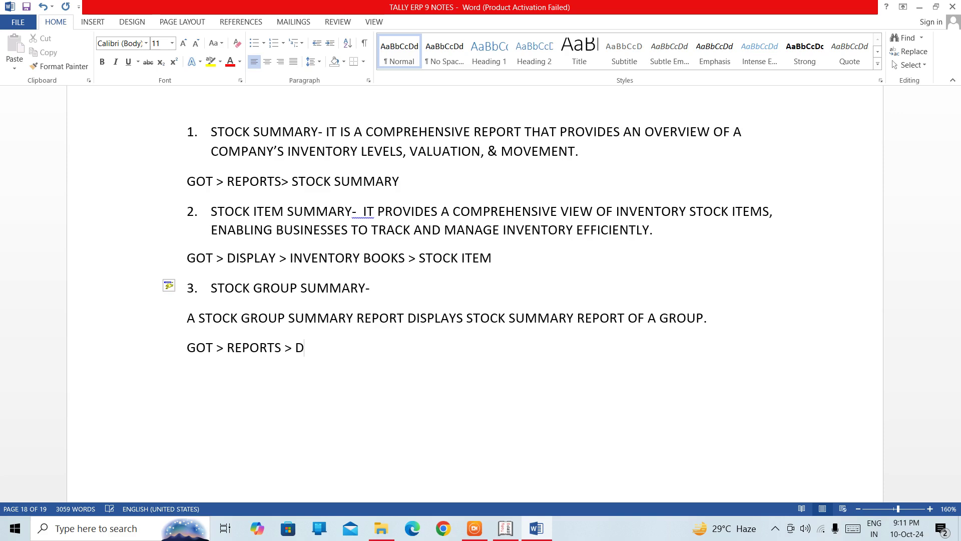
type("ISPLAY > ")
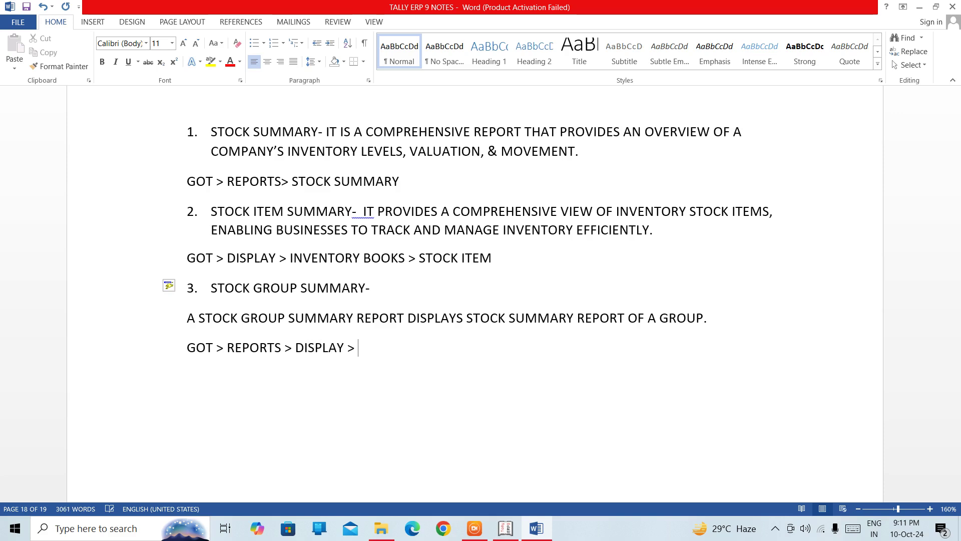
type("INVENTORY ")
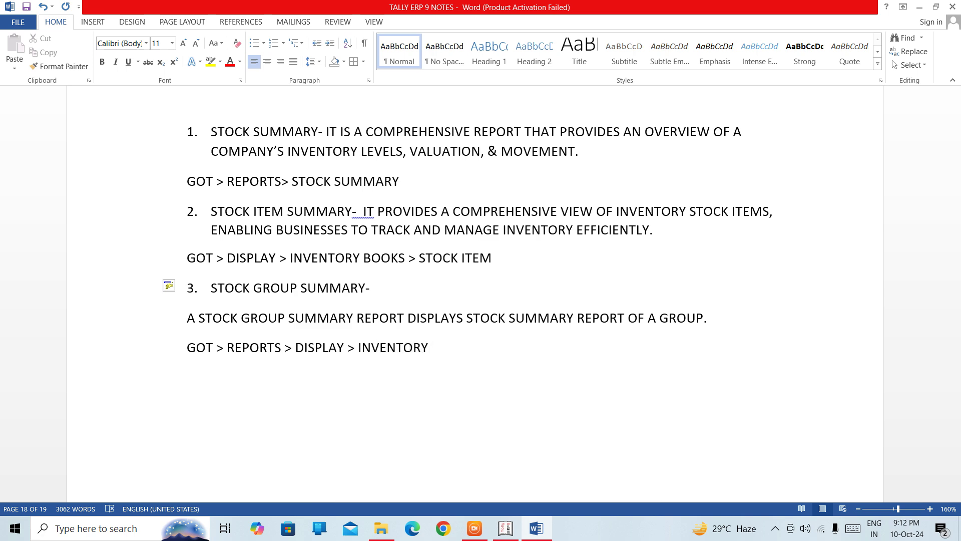
type("BOOKS")
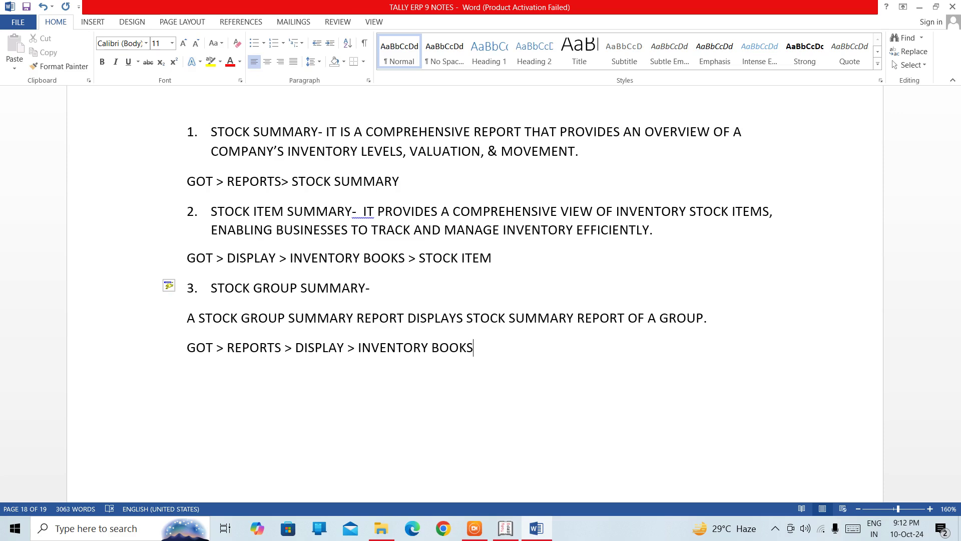
type(" > GROUP SUMA")
key("BackSpace")
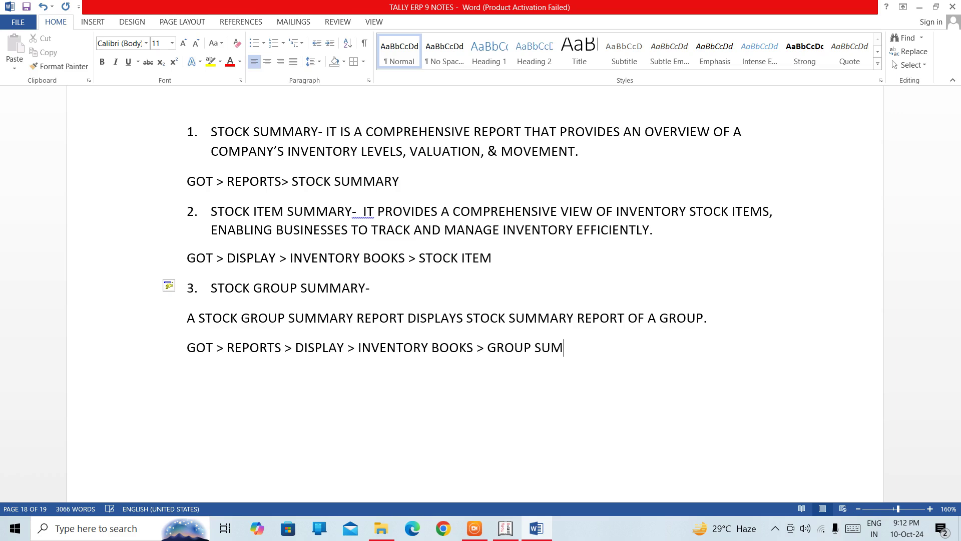
type("MARY")
Switch to Tally.ERP 9 and open the Display Menu from the Gateway of Tally
left_click(506, 529)
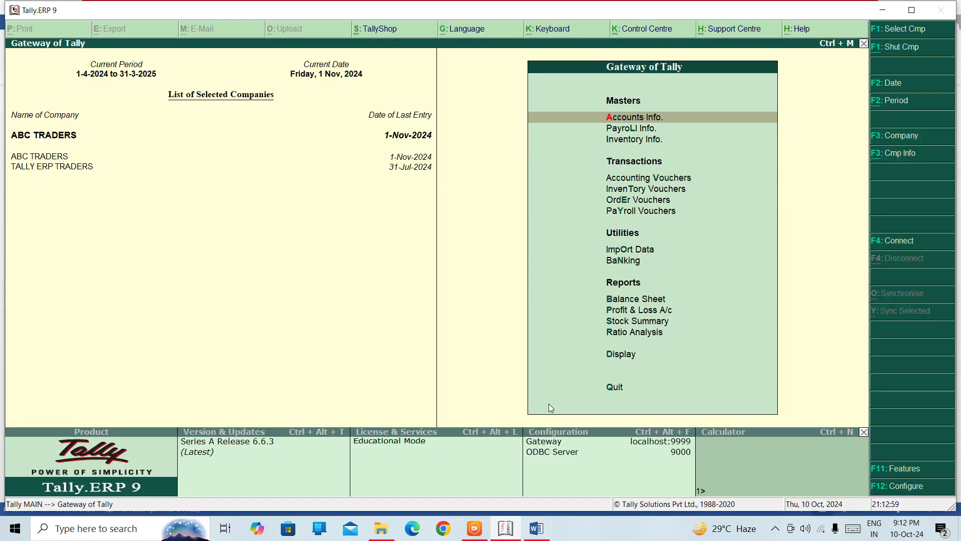
key("Down")
key("Down")
key("Down")
key("Down")
key("Down")
key("Down")
key("Down")
key("Down")
key("Down")
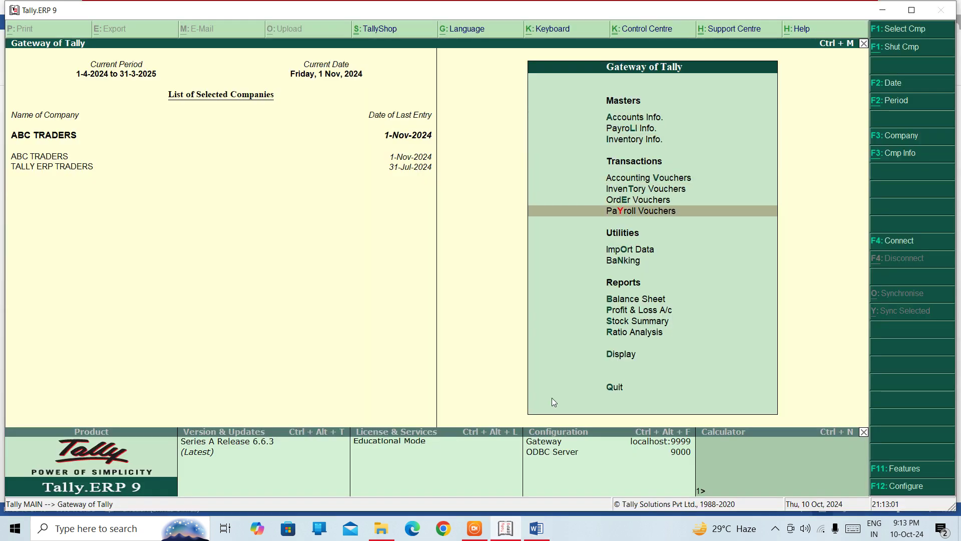
key("Down")
key("Down")
key("Down")
key("Down")
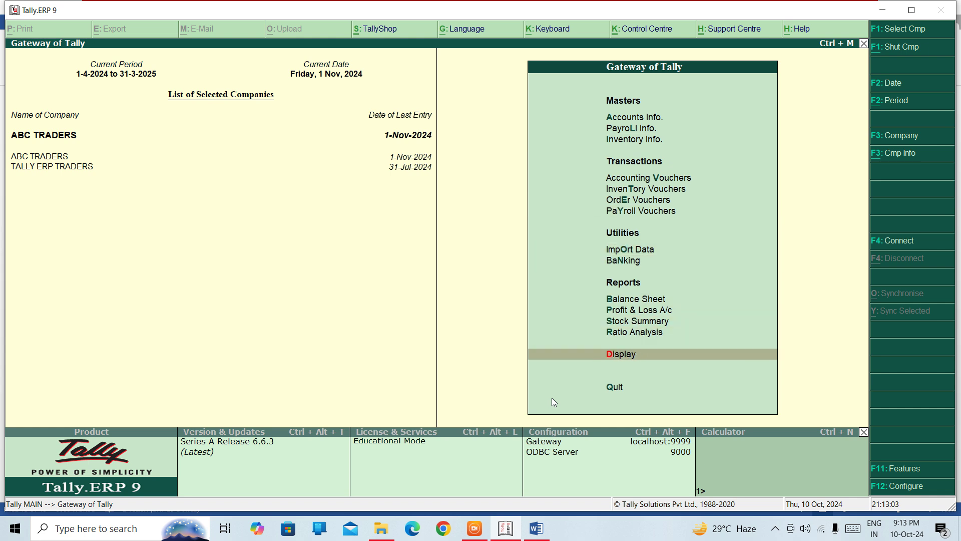
key("Return")
Open the Group Summary report selection under Inventory Books
key("Down")
key("Down")
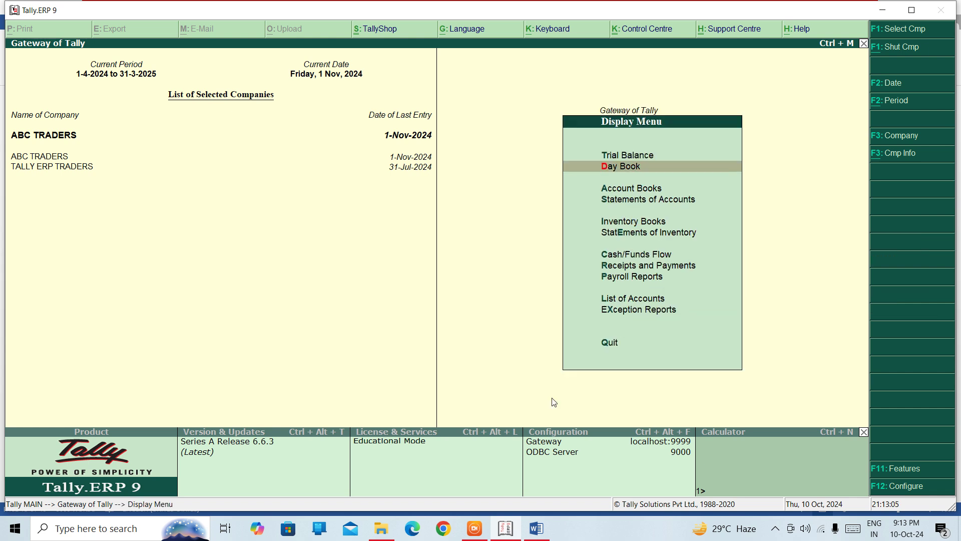
key("Down")
key("Down")
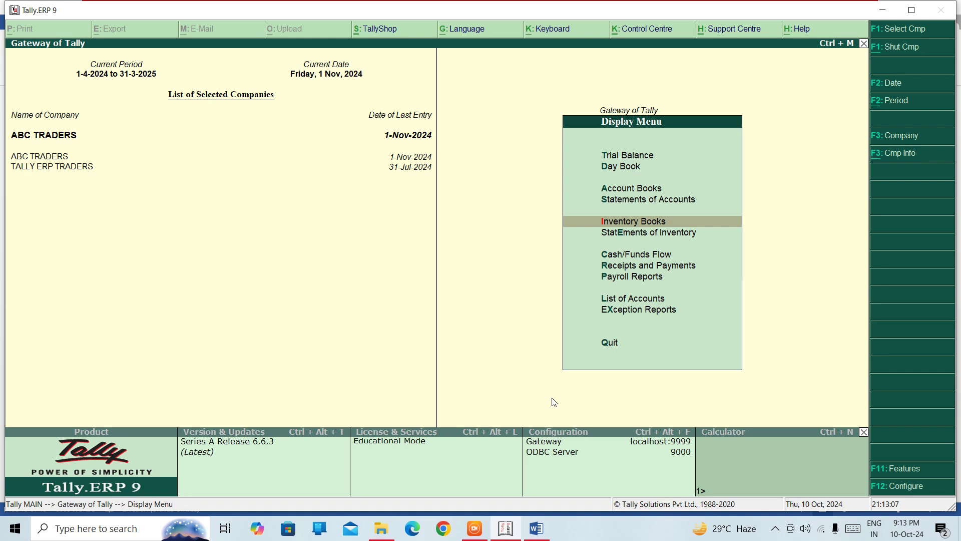
key("Return")
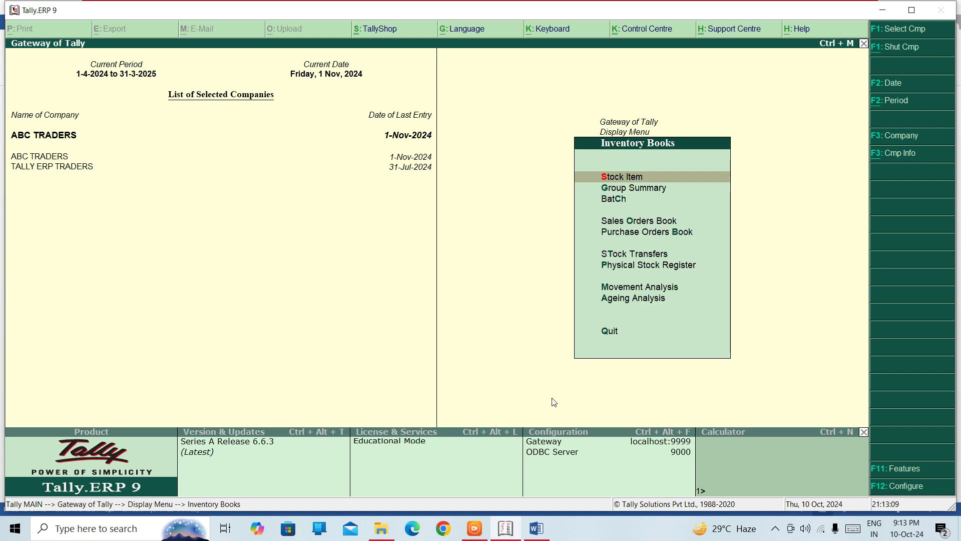
key("Down")
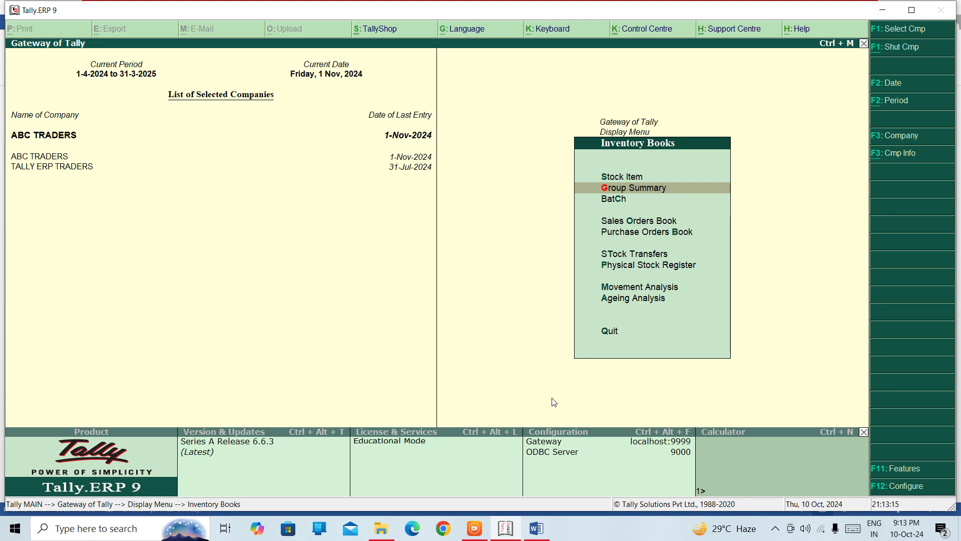
key("Return")
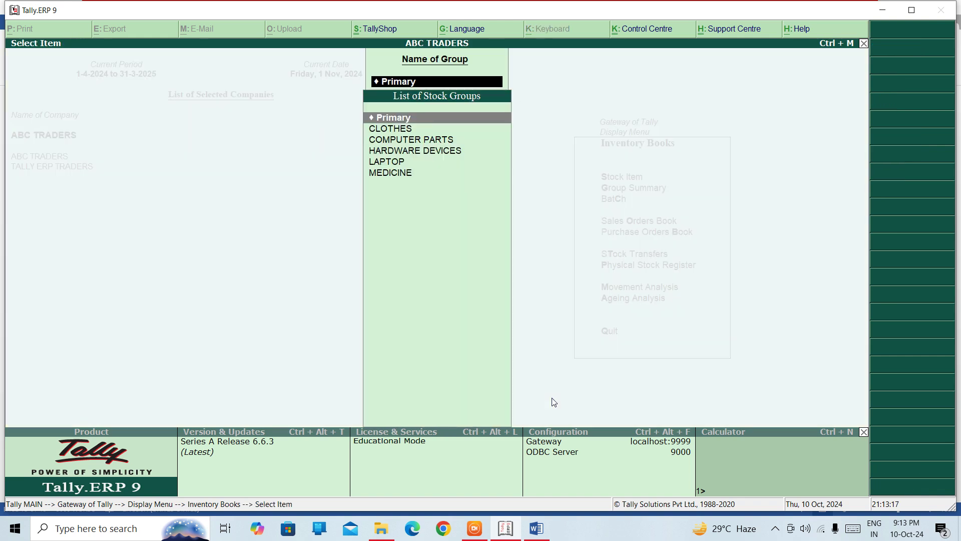
Choose the LAPTOP stock group and open its stock summary
key("Down")
key("Down")
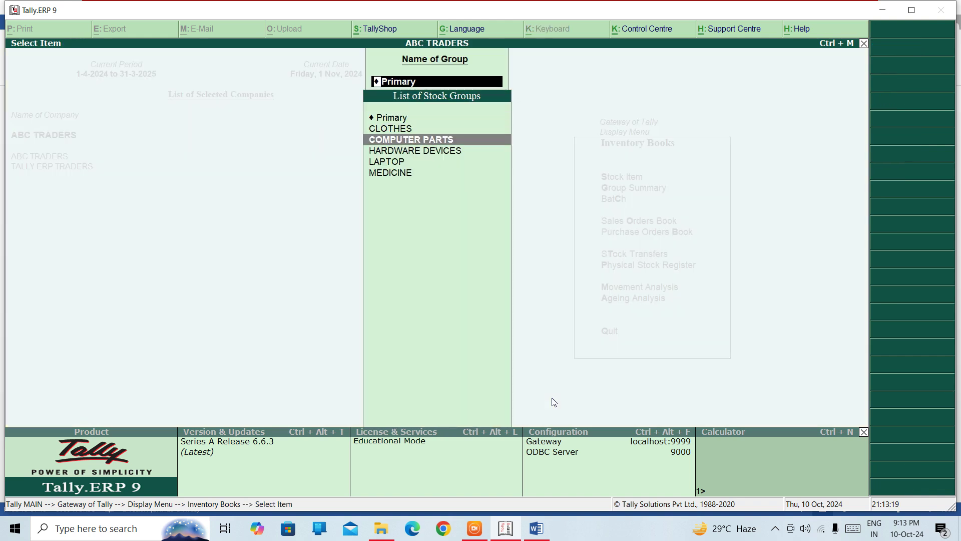
key("Up")
key("Down")
key("Down")
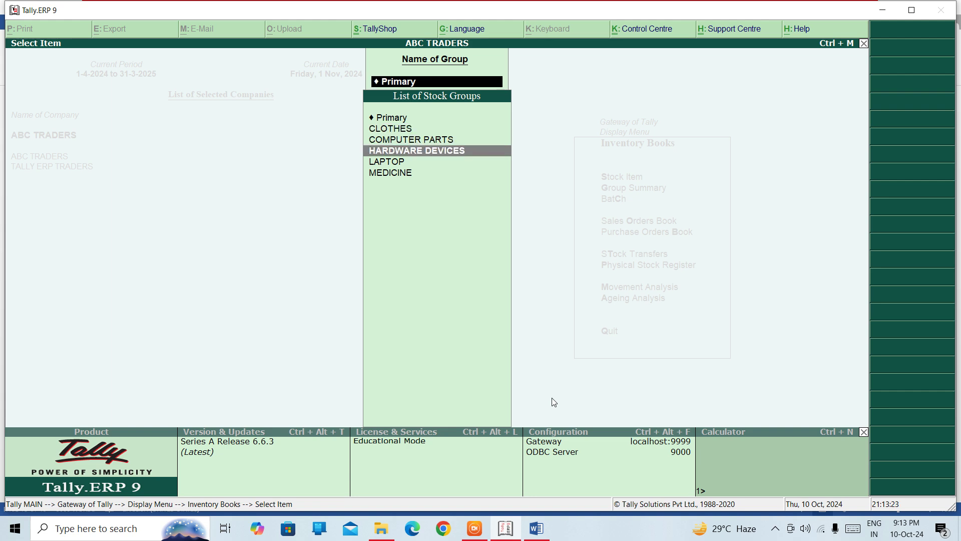
key("Down")
key("Down")
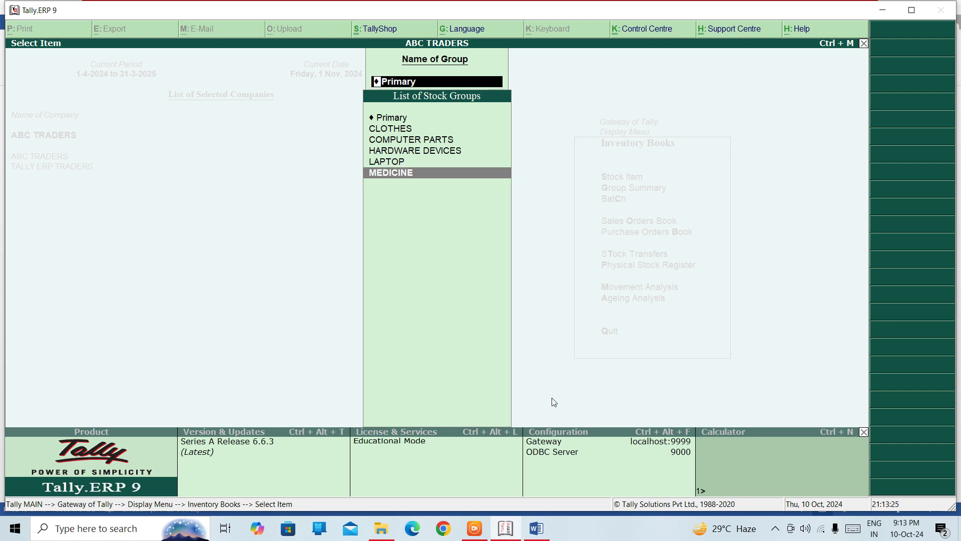
key("Up")
key("Up")
key("Up")
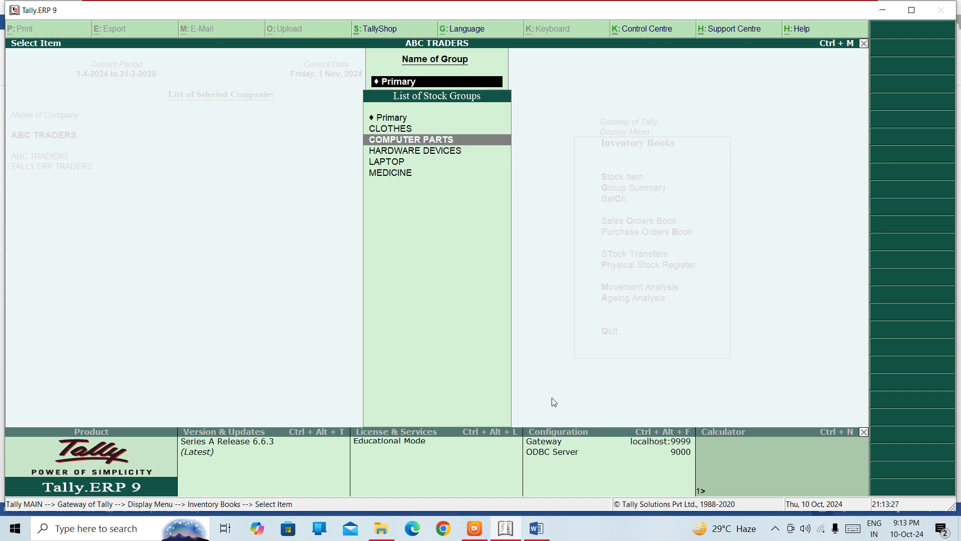
key("Down")
key("Down")
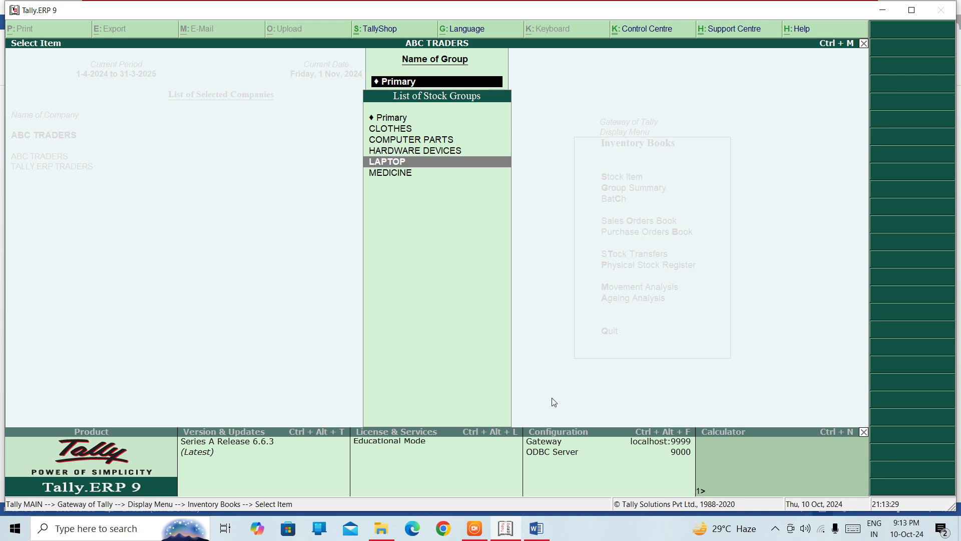
key("Return")
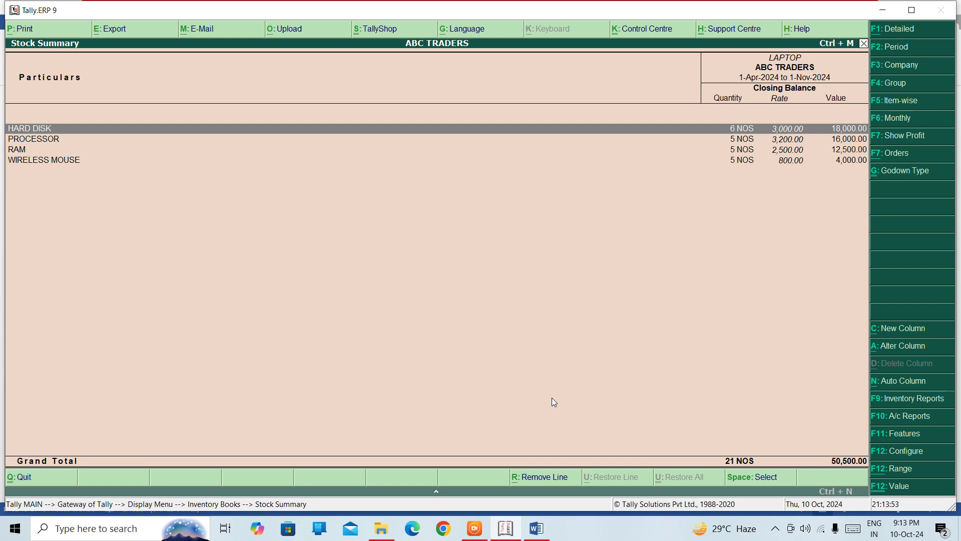
Show the LAPTOP stock summary in detailed format and go through its item and godown rows
key("alt+f1")
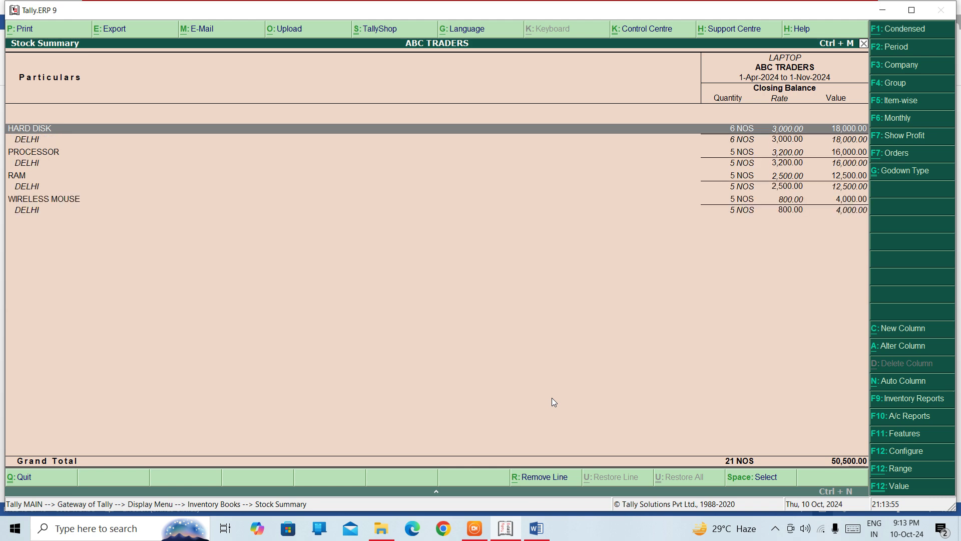
key("Down")
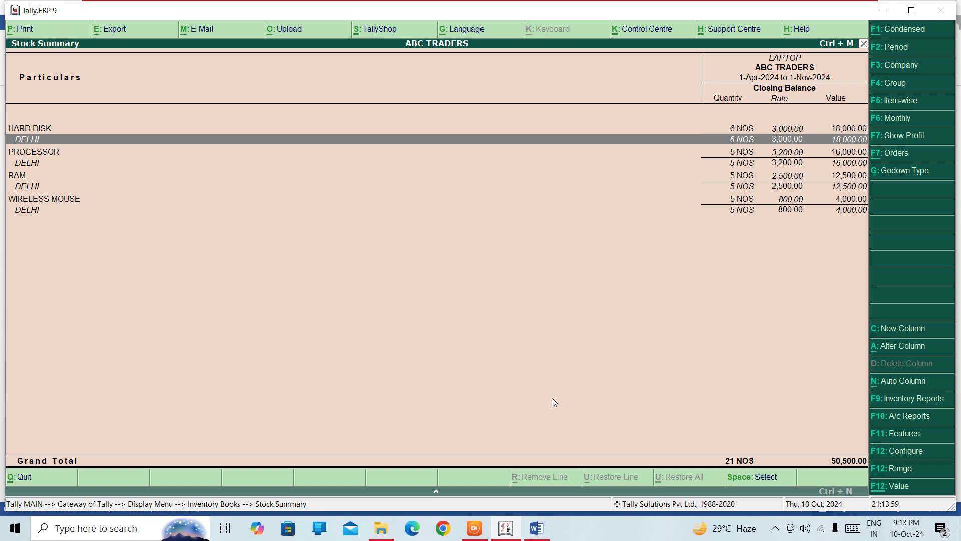
key("Down")
key("Down")
key("Down")
key("Down")
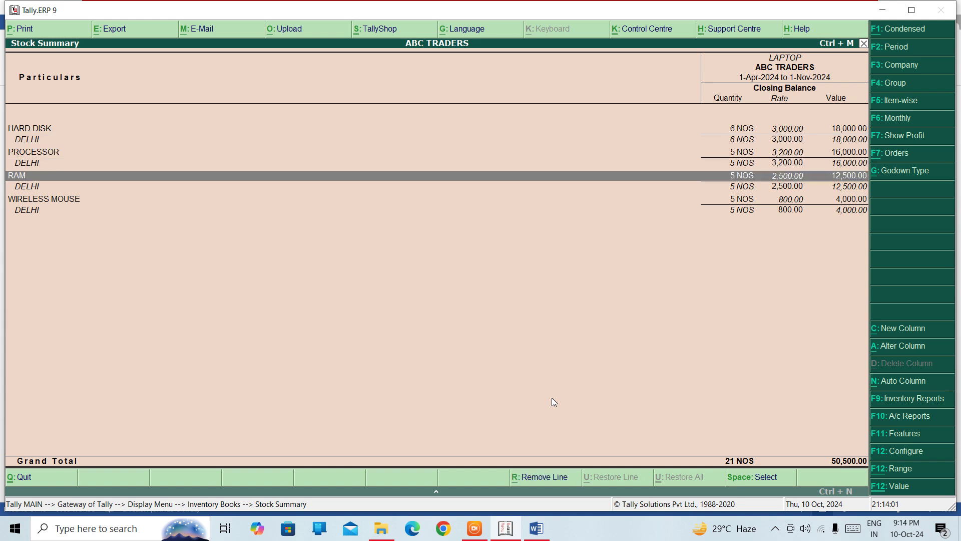
key("Down")
key("Up")
key("Up")
key("Up")
key("Up")
key("Up")
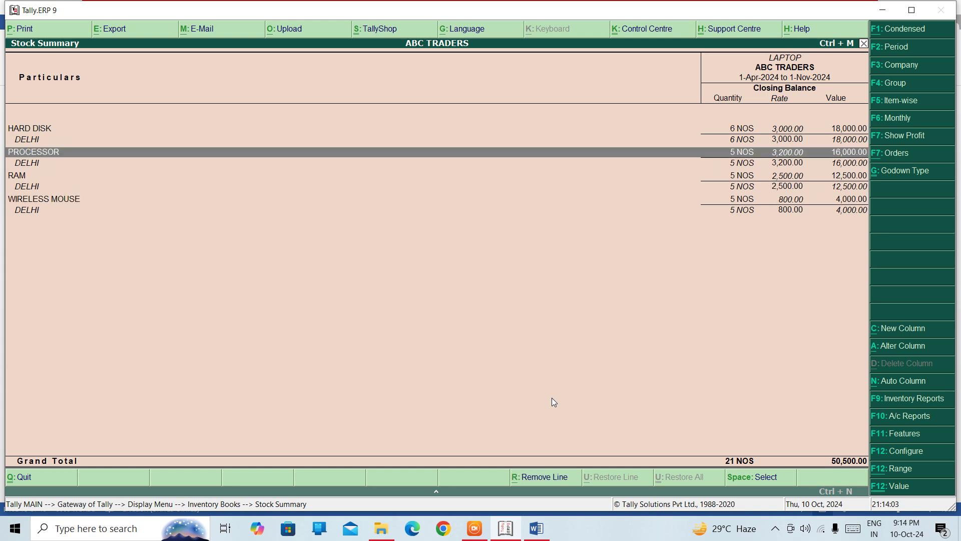
View the DELHI godown monthly summary for HARD DISK, return to the LAPTOP summary and go through the remaining rows
key("Return")
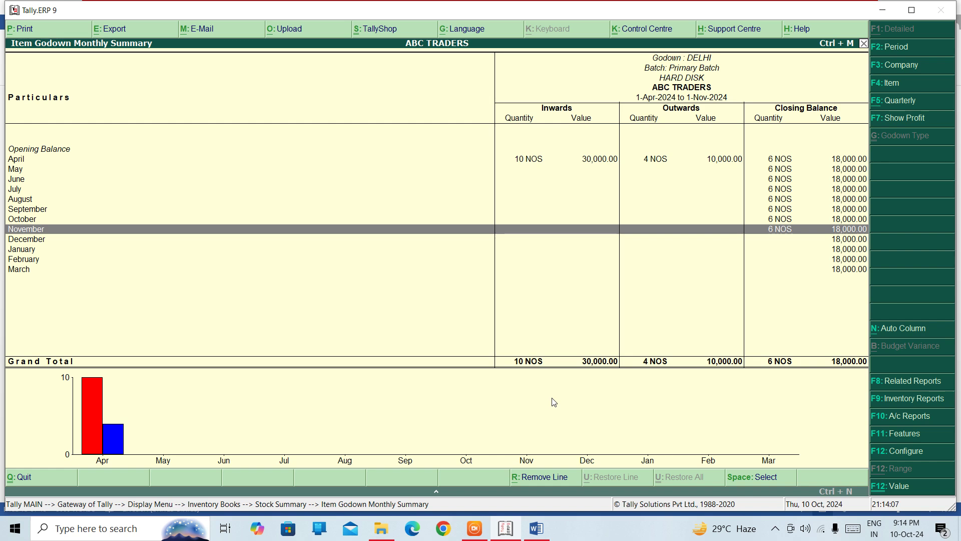
key("Escape")
key("Down")
key("Down")
key("Down")
key("Down")
key("Down")
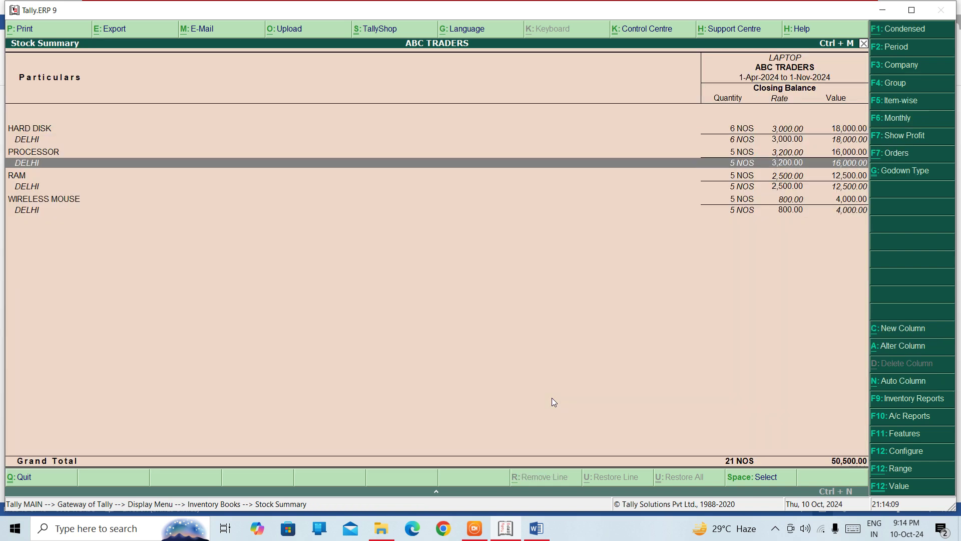
key("Down")
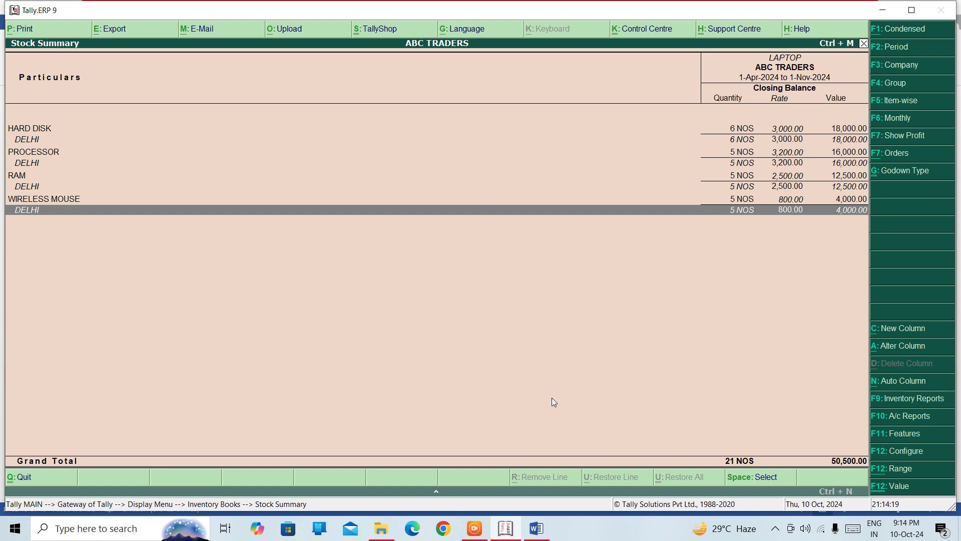
Change the LAPTOP stock summary period to run from 31-7-2024 to 31-3-2025
key("F2")
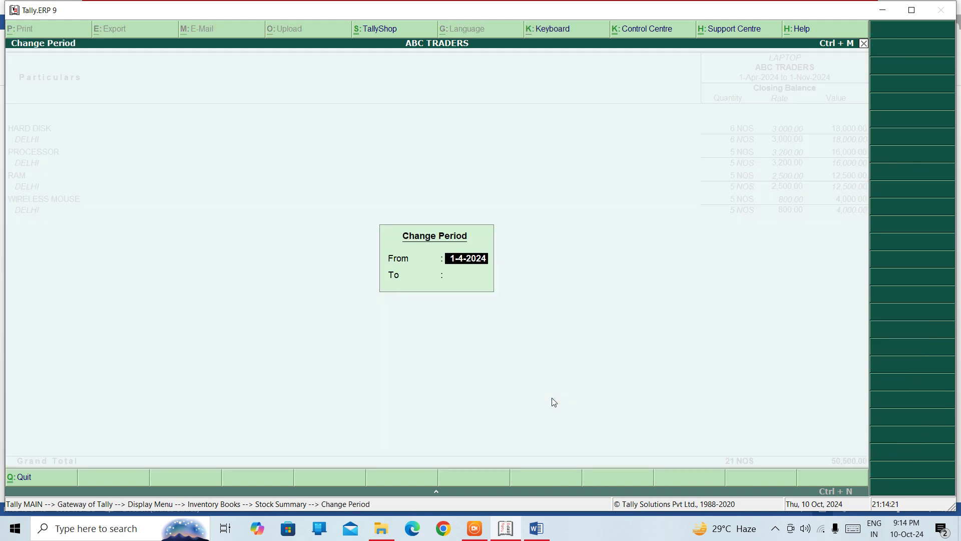
type("31-11-24")
key("BackSpace")
key("BackSpace")
type("30")
type("31-7-24")
key("Return")
type("31-3-25")
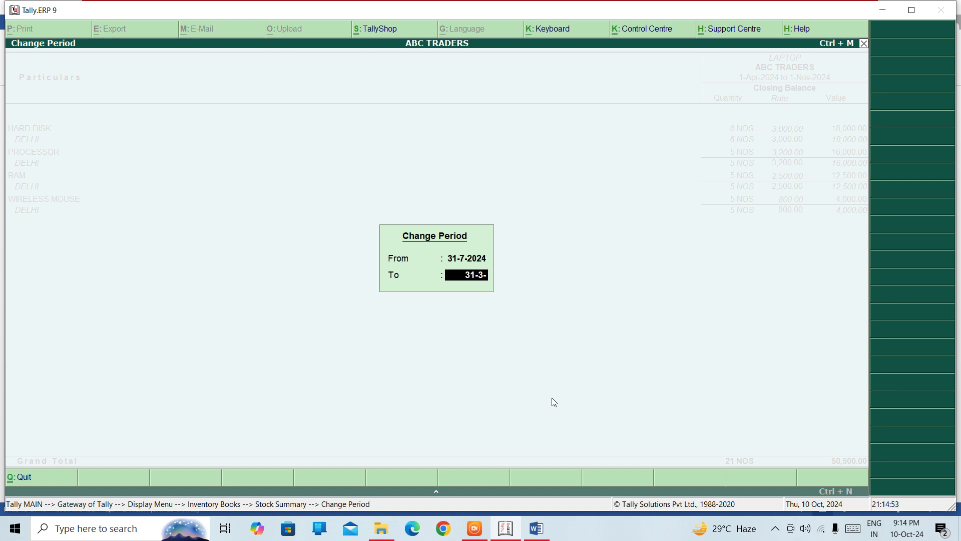
key("Return")
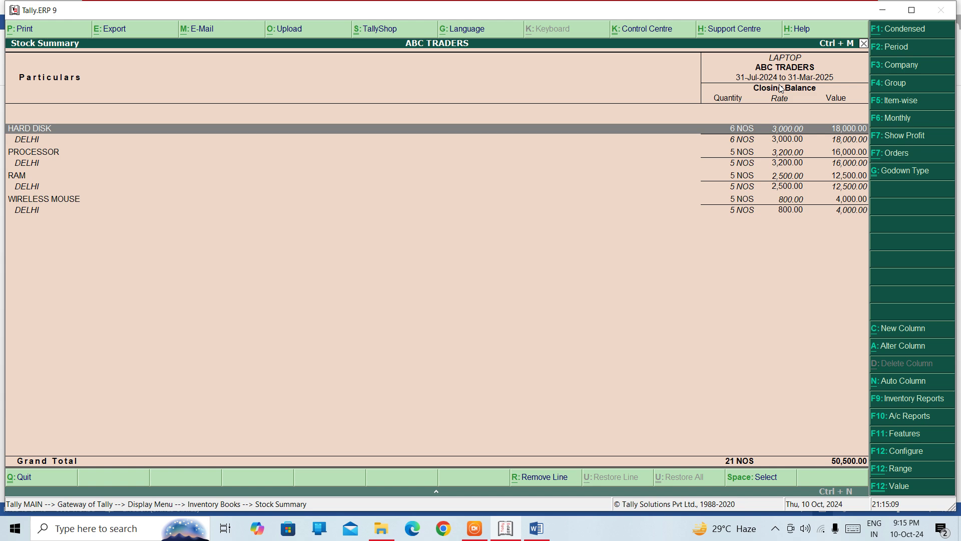
Show the profit columns in the LAPTOP summary, and view HARD DISK's November 2024 stock vouchers before returning to it
left_click(878, 137)
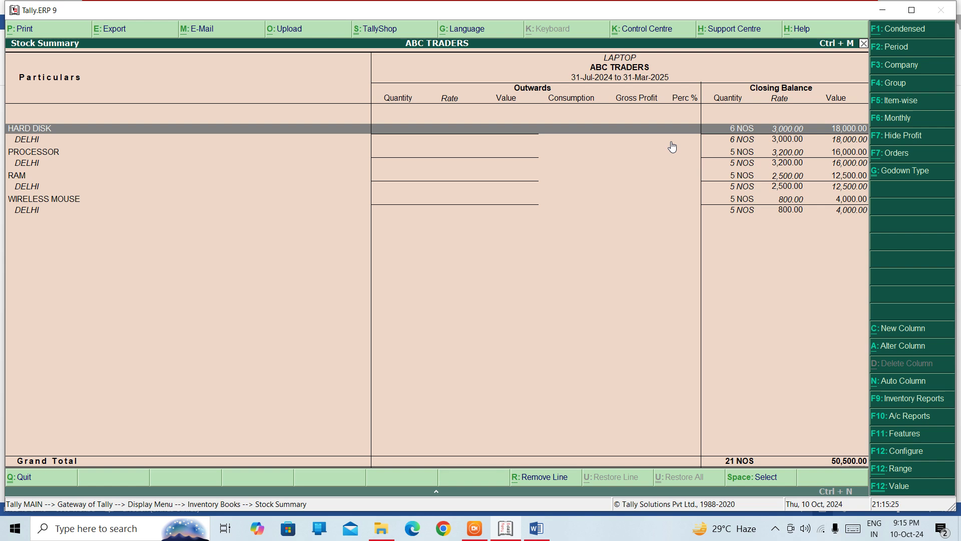
key("Return")
key("Return")
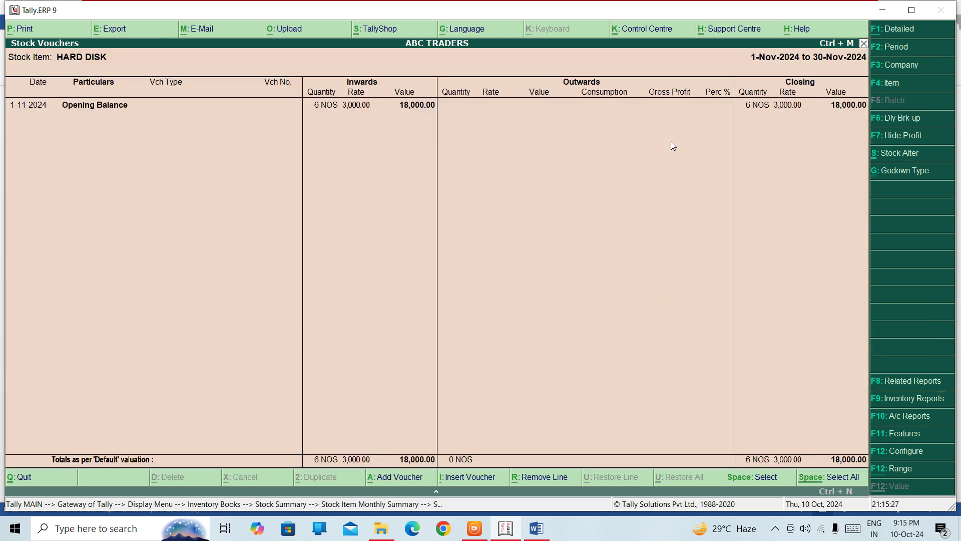
key("Escape")
key("Escape")
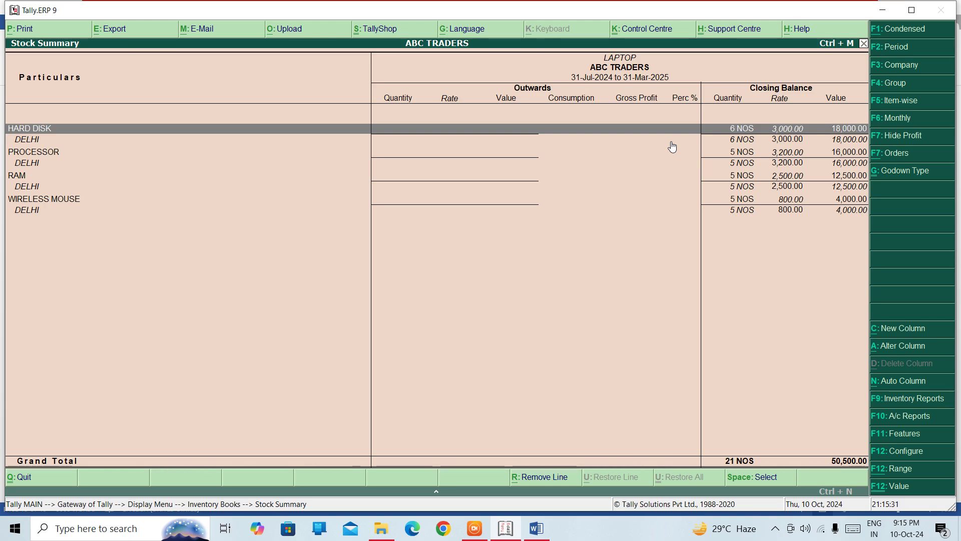
Examine the print settings of the LAPTOP stock summary, including its format options, and close them without printing
key("alt+p")
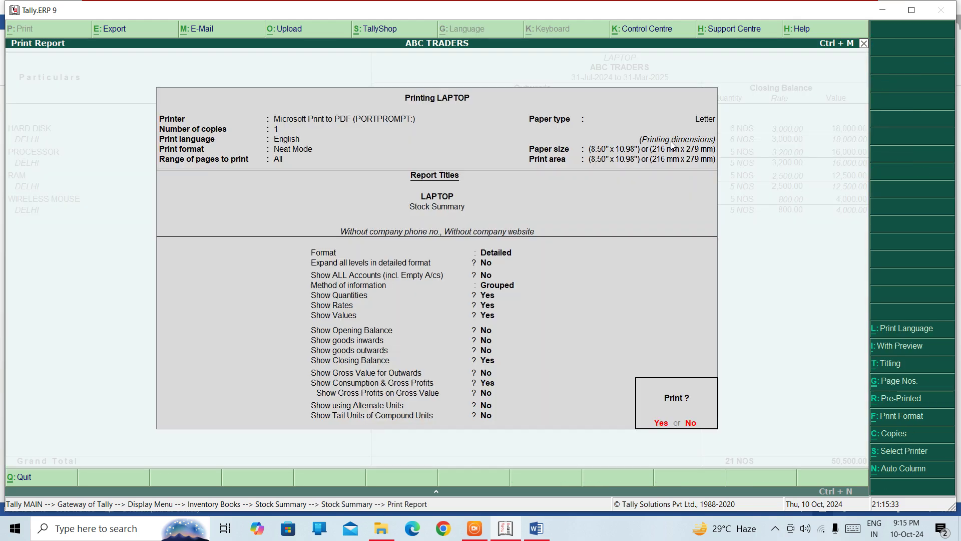
key("n")
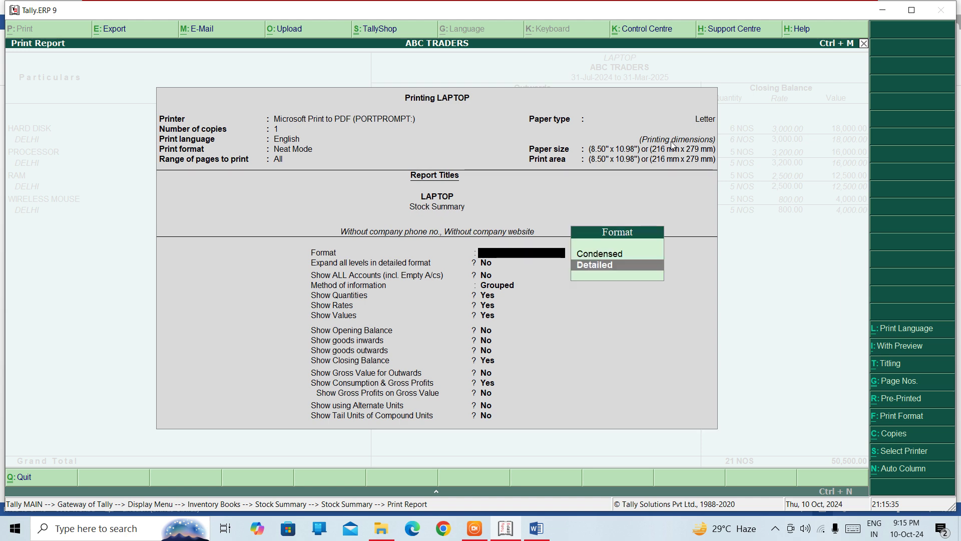
key("Escape")
key("Escape")
Leave the group summary reports and go back to the Gateway of Tally main menu
key("Escape")
key("g")
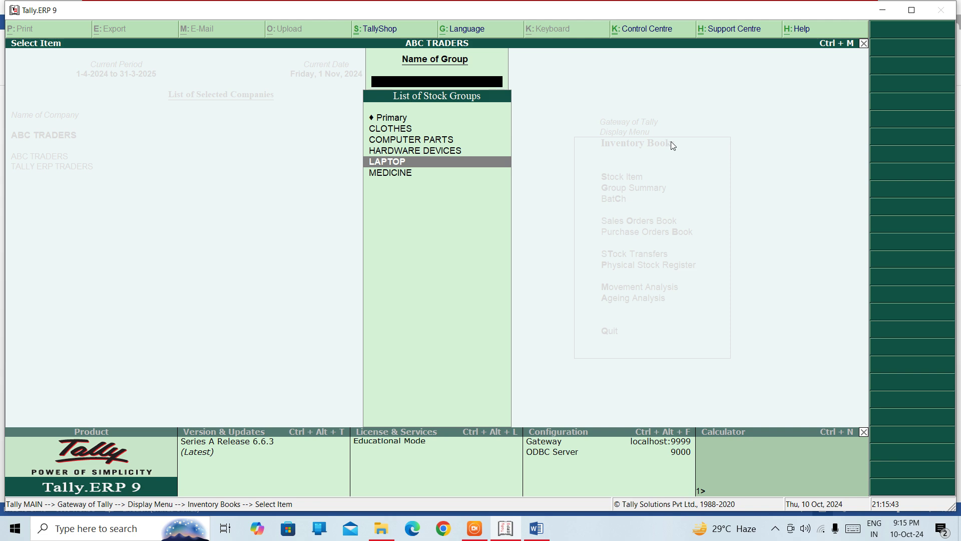
key("Escape")
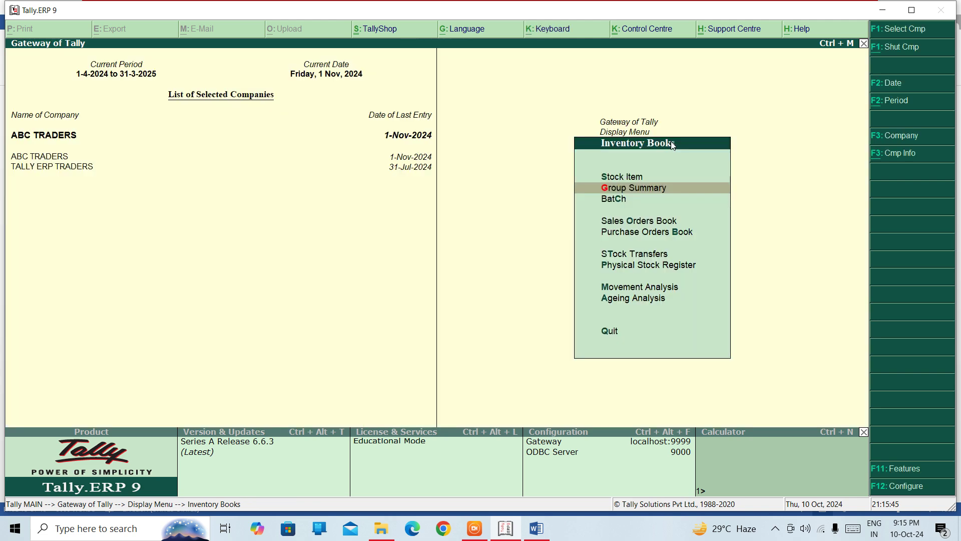
key("Escape")
key("Escape")
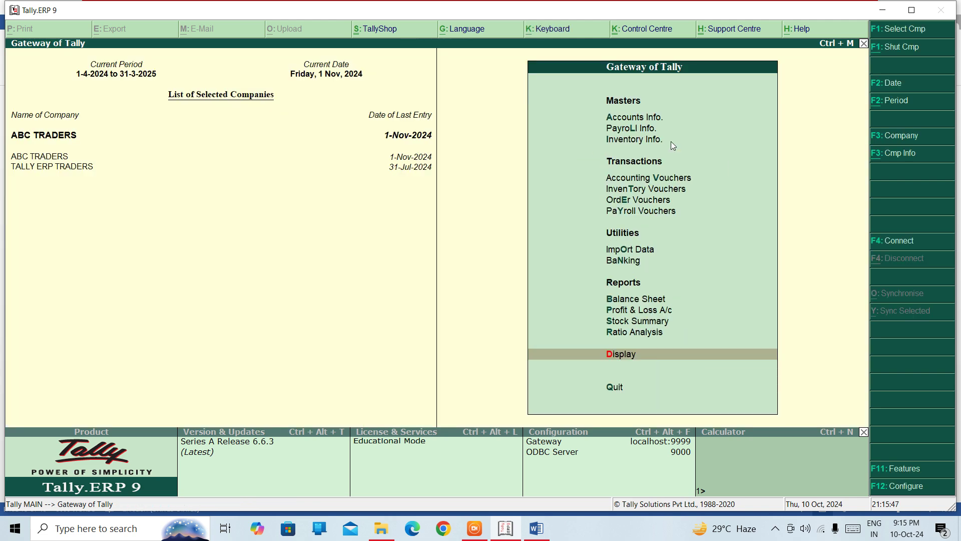